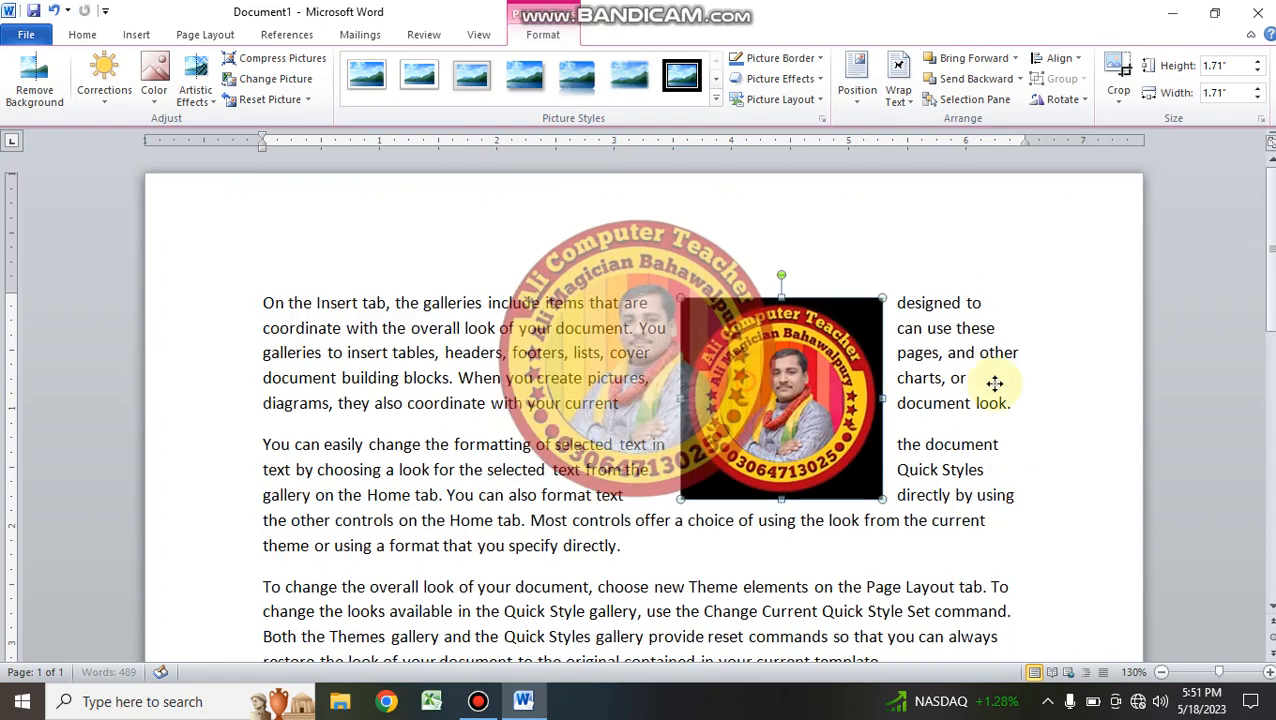
Step: Move the picture through the text to the right margin beside the third paragraph
left_click_drag(1020, 428, 783, 432)
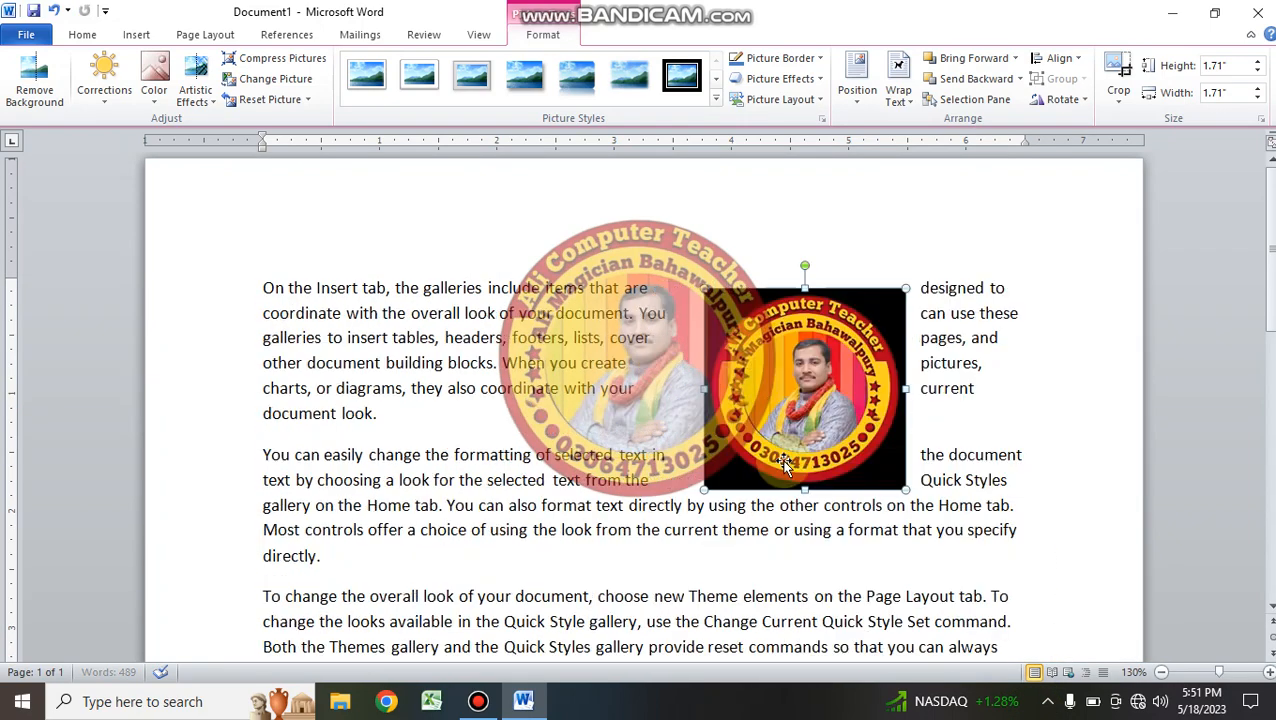
left_click_drag(762, 599, 763, 583)
left_click_drag(735, 333, 942, 458)
left_click_drag(940, 456, 933, 500)
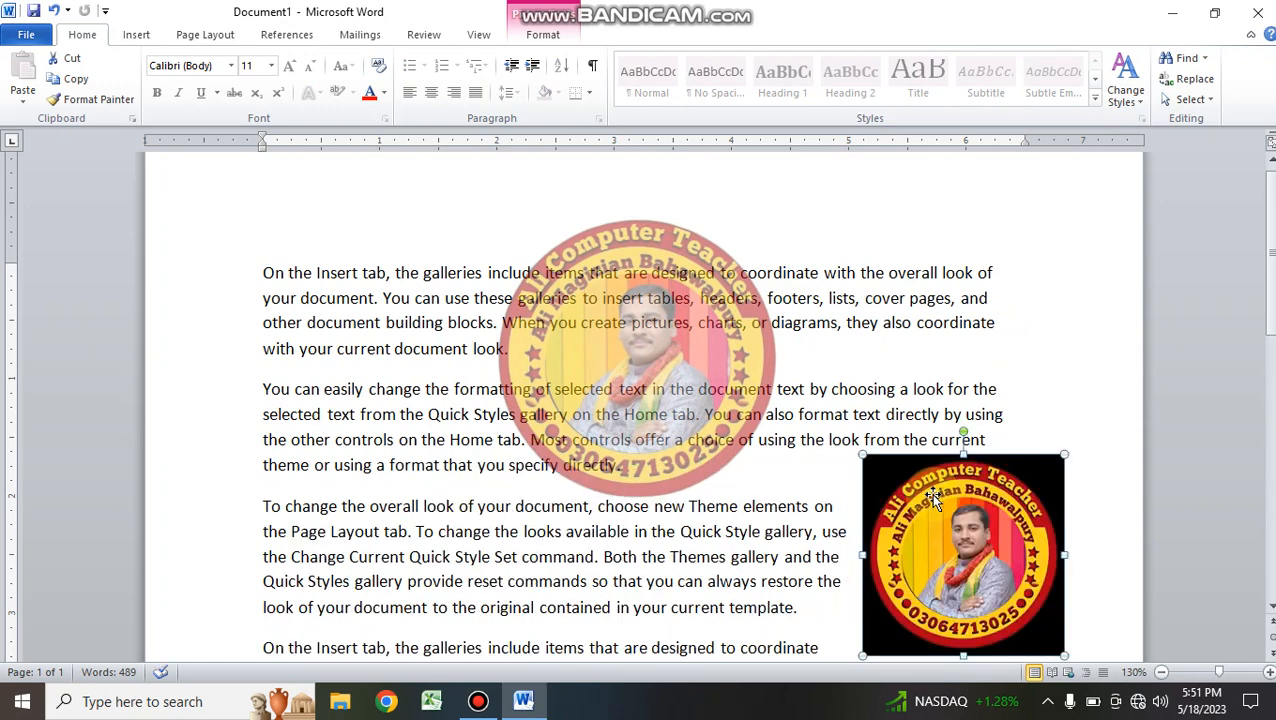
Step: Select the entire document and justify its text
type("a")
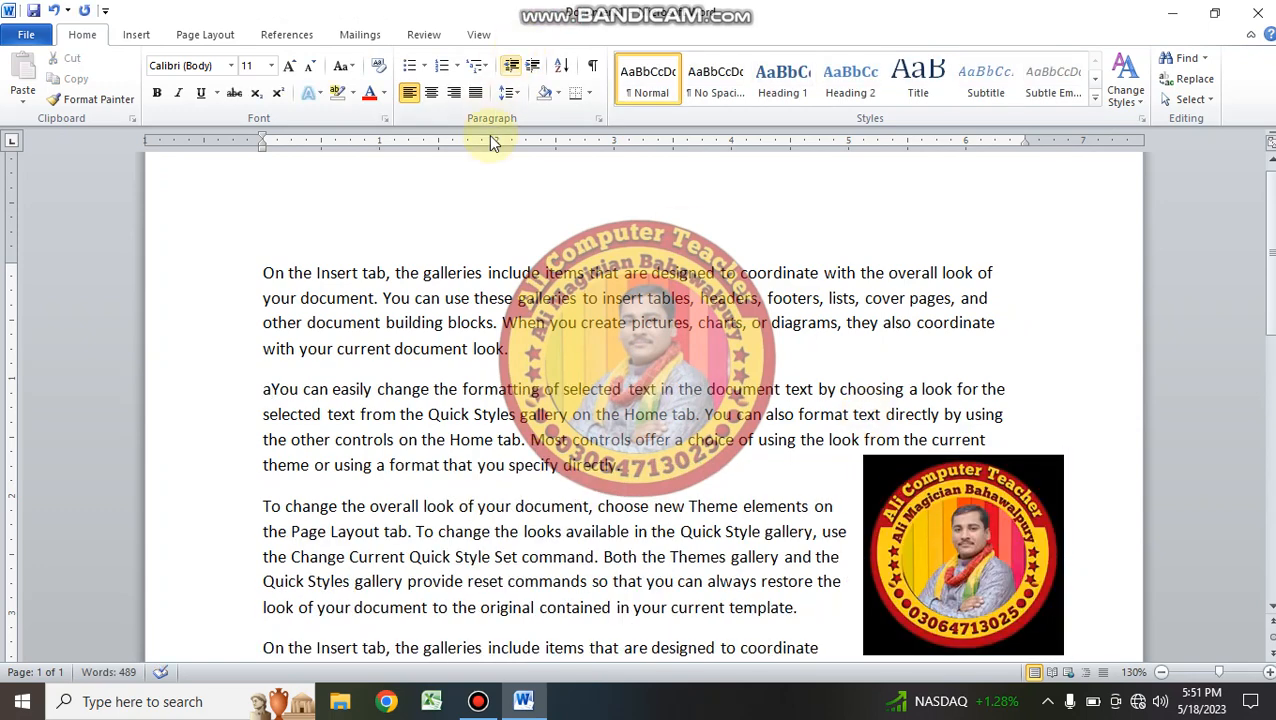
key("ctrl+a")
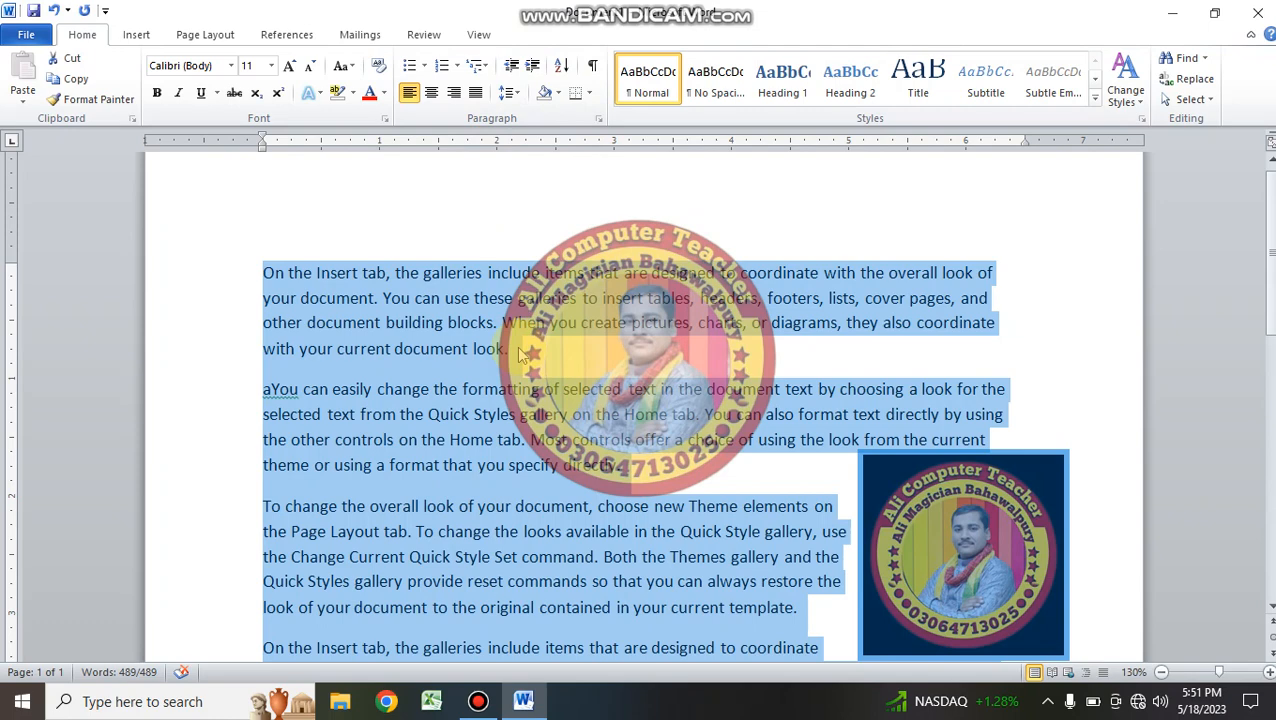
key("ctrl+j")
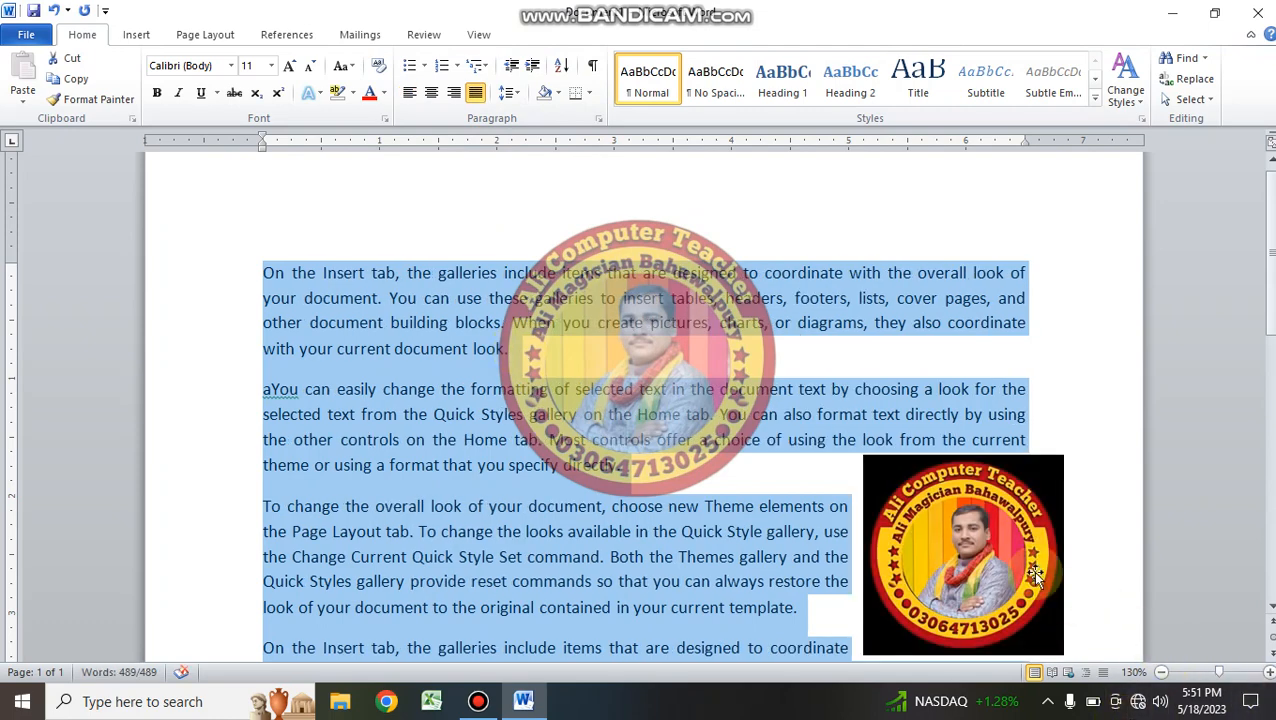
Step: Reposition the picture within the first two paragraphs so that their text wraps on both sides of it
left_click(978, 520)
left_click_drag(978, 532, 560, 347)
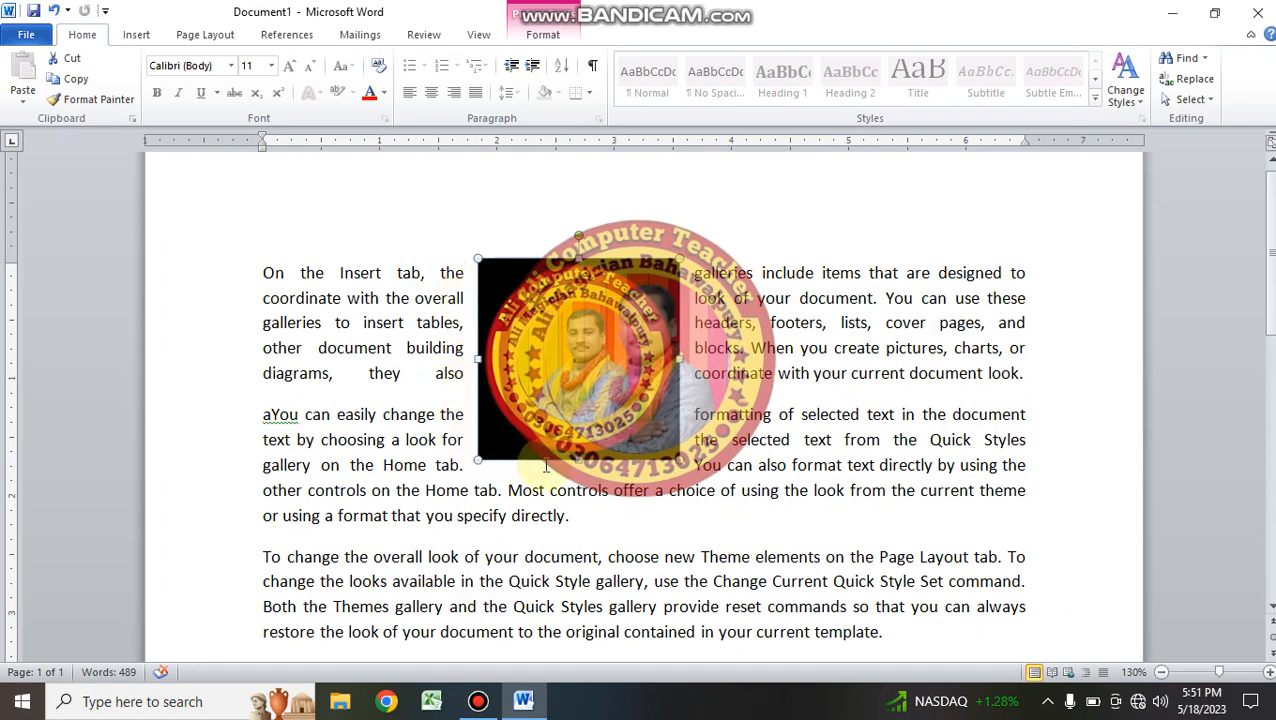
left_click_drag(605, 333, 385, 345)
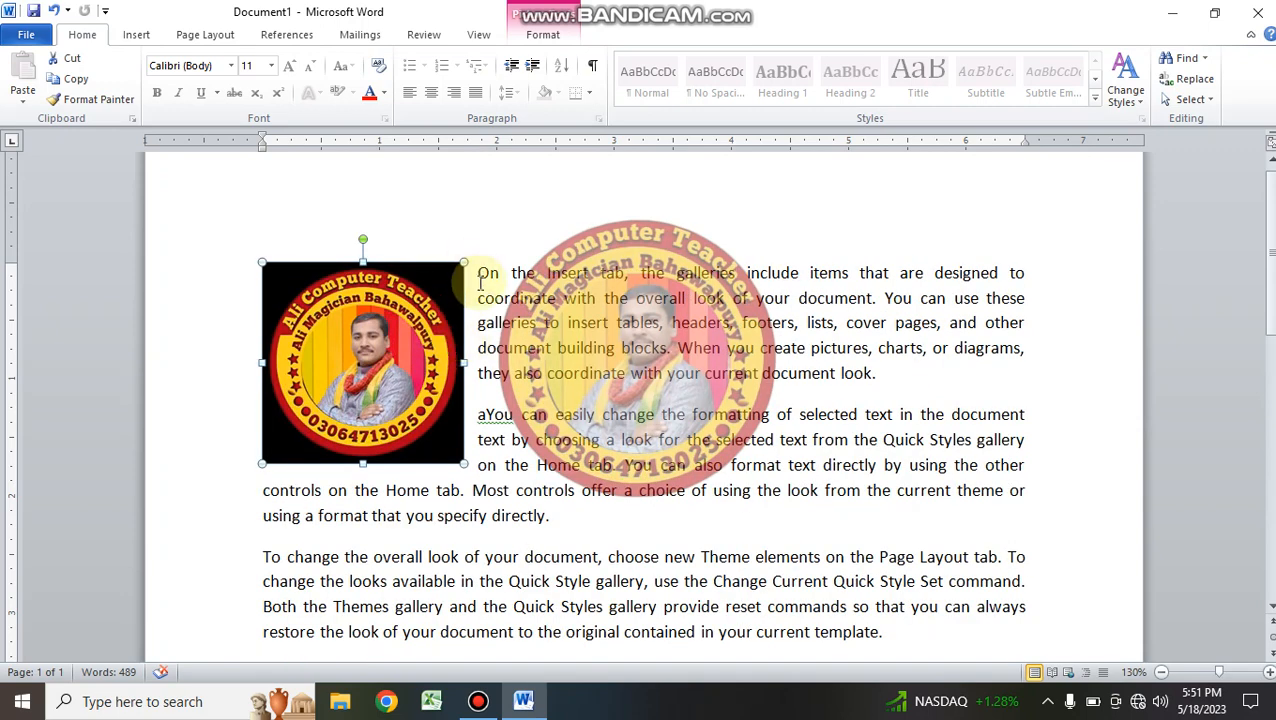
left_click_drag(465, 275, 517, 465)
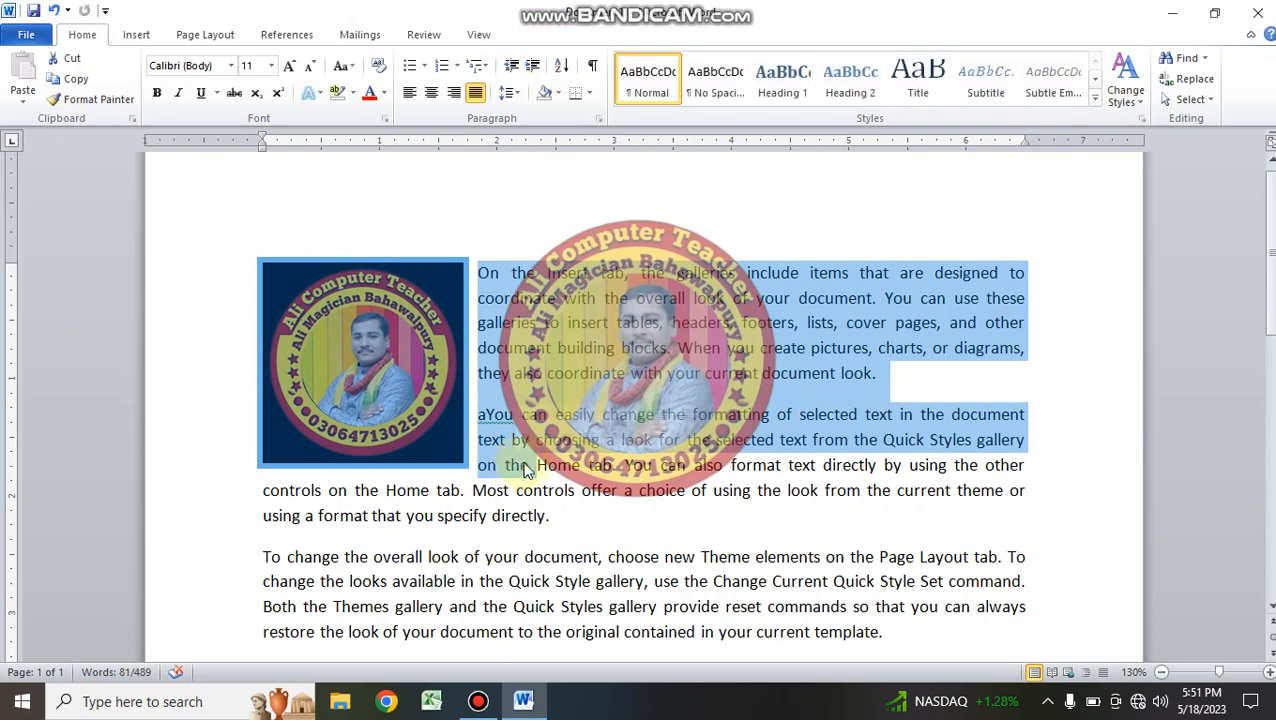
left_click(545, 371)
left_click_drag(379, 341, 533, 335)
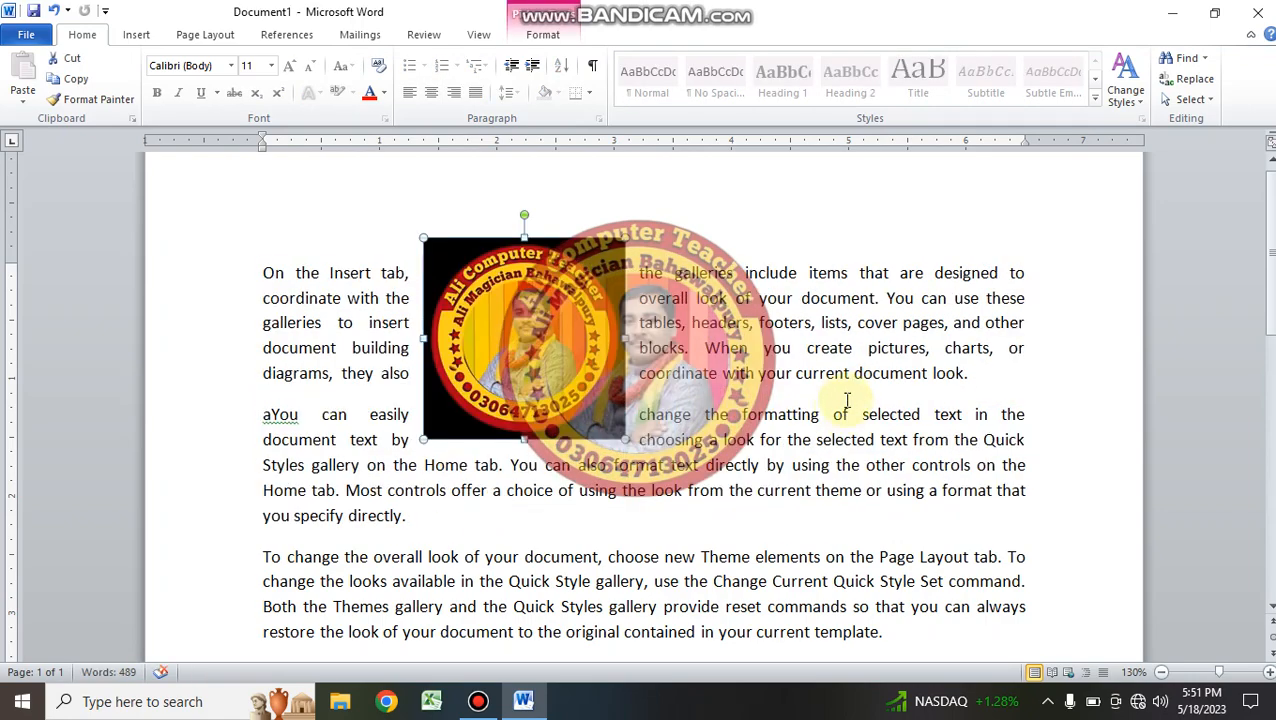
Step: Apply the white-framed picture style with snipped diagonal corners to the picture
left_click(547, 32)
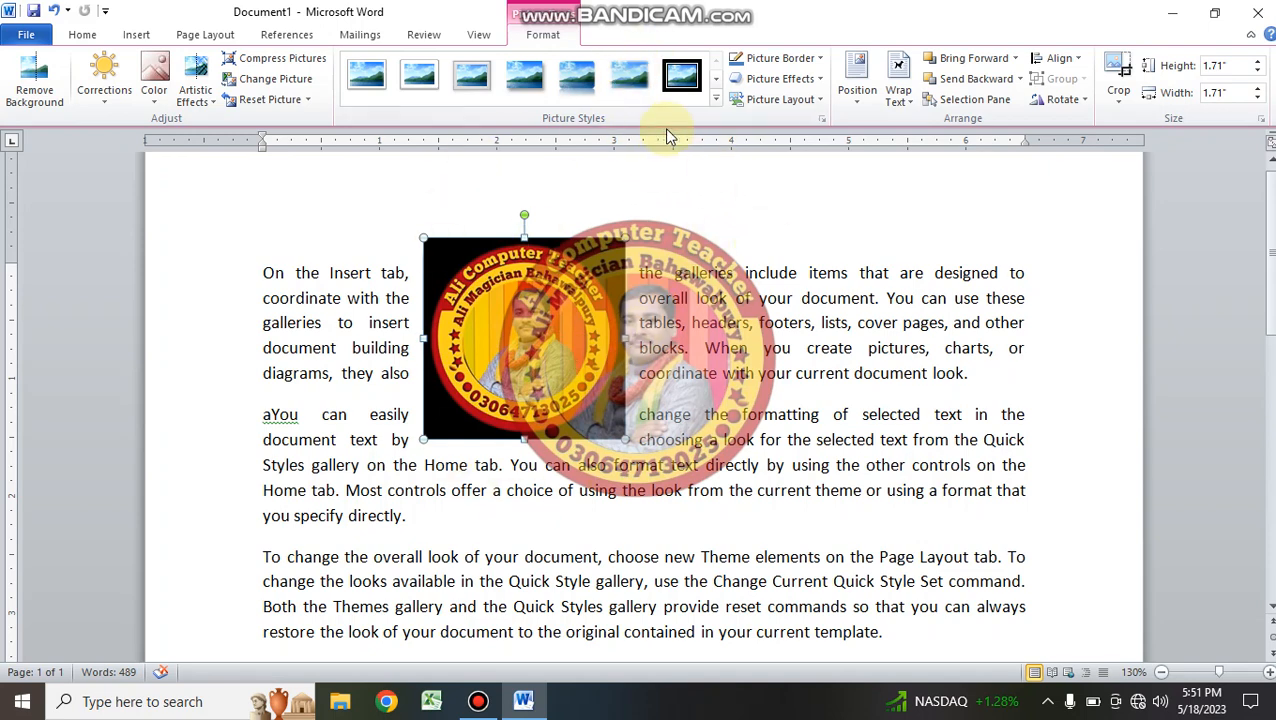
left_click(713, 101)
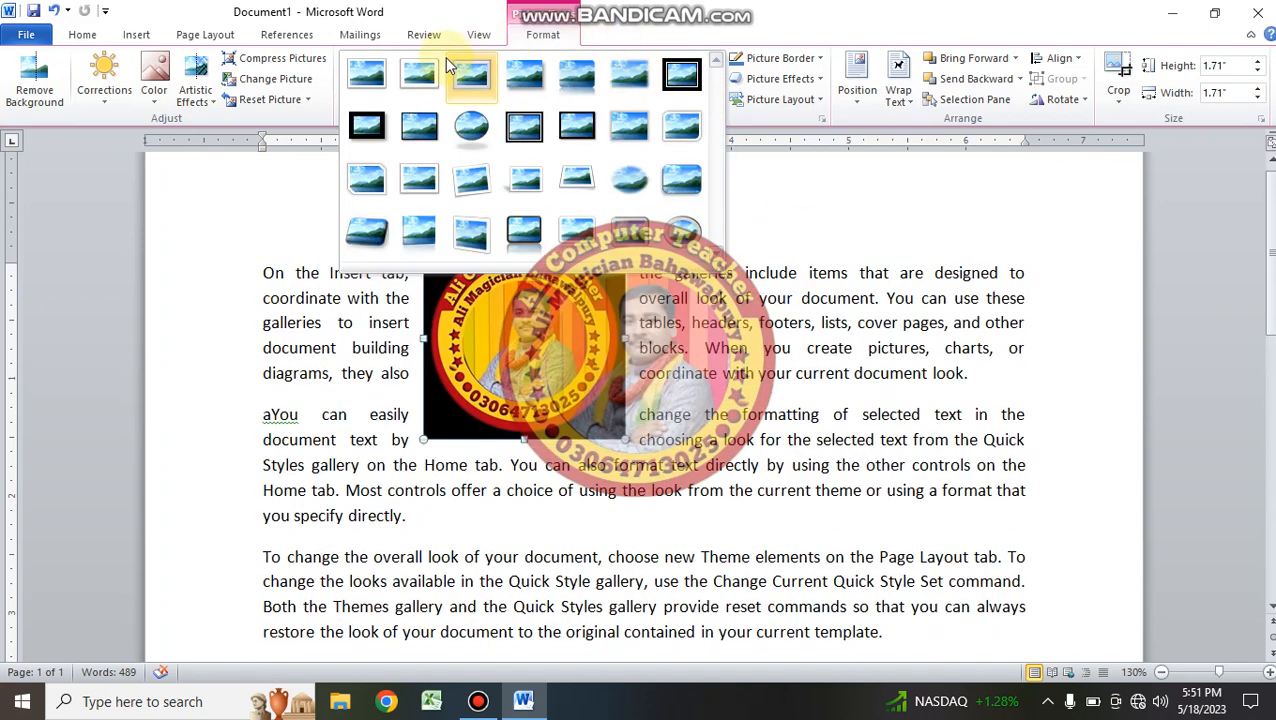
left_click(367, 180)
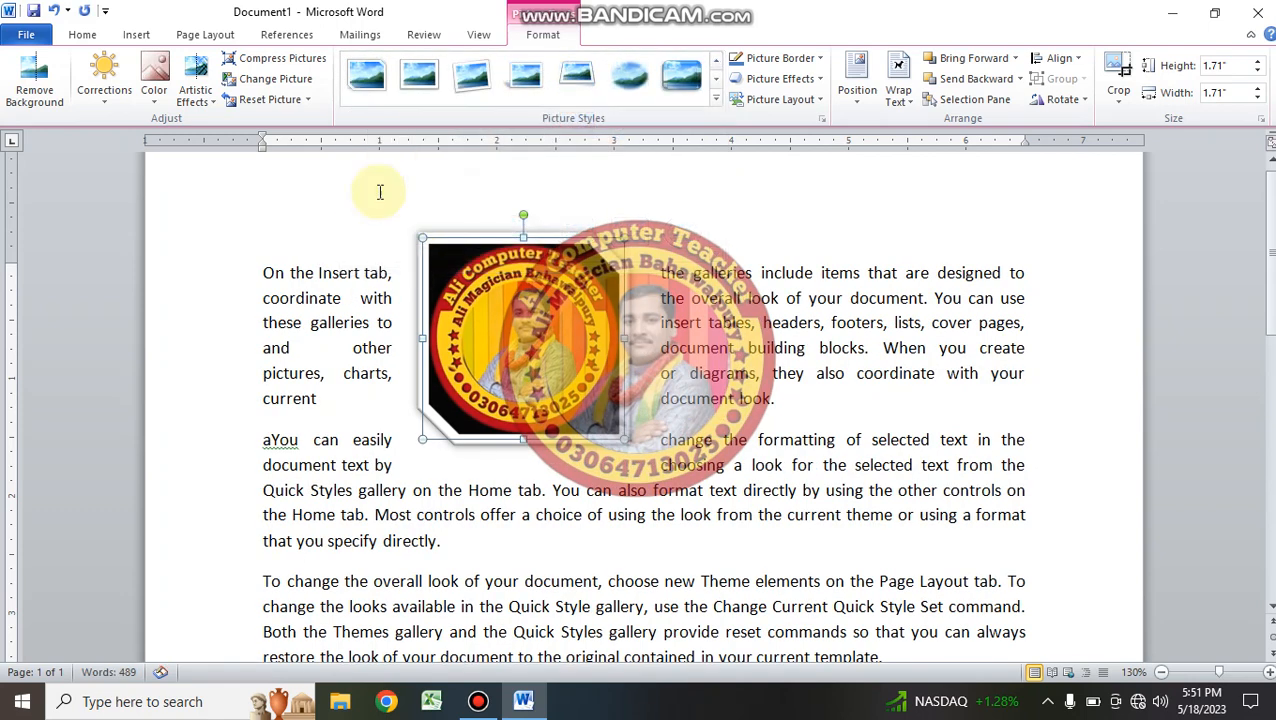
left_click(474, 77)
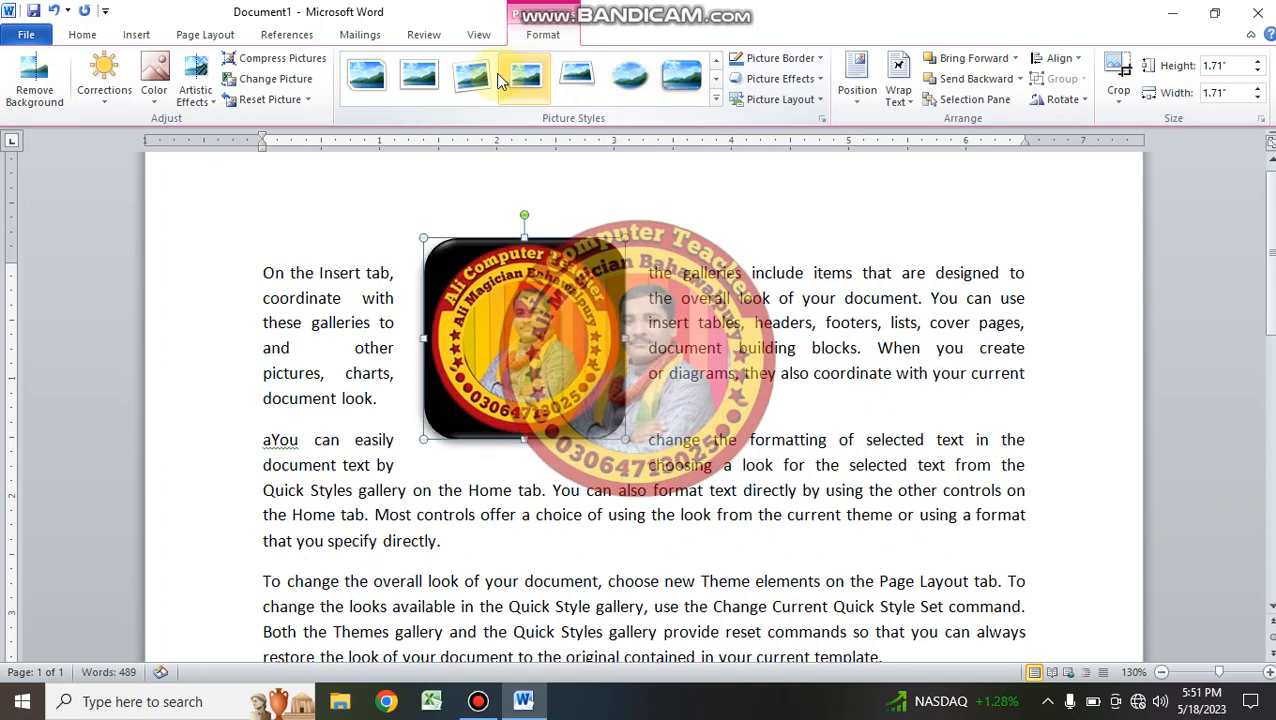
left_click(775, 420)
left_click(537, 355)
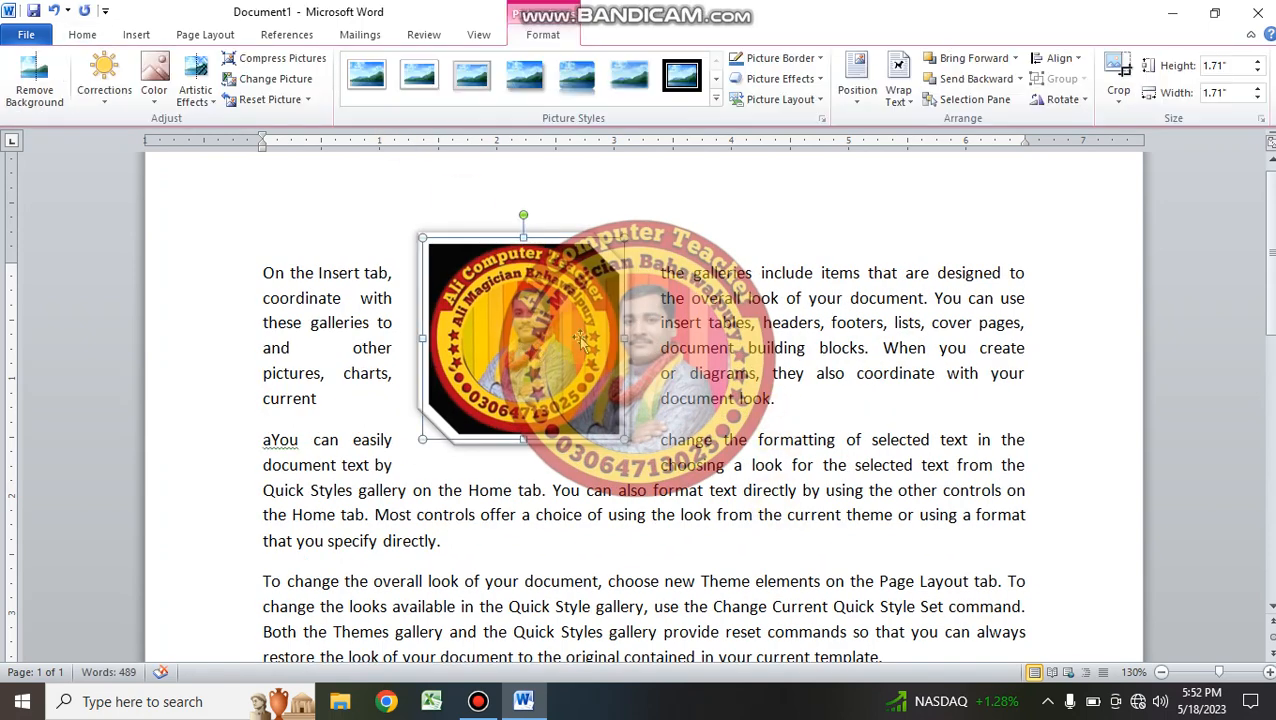
Step: Try the soft-edged oval picture style and the white-framed perspective style on the picture
left_click(716, 100)
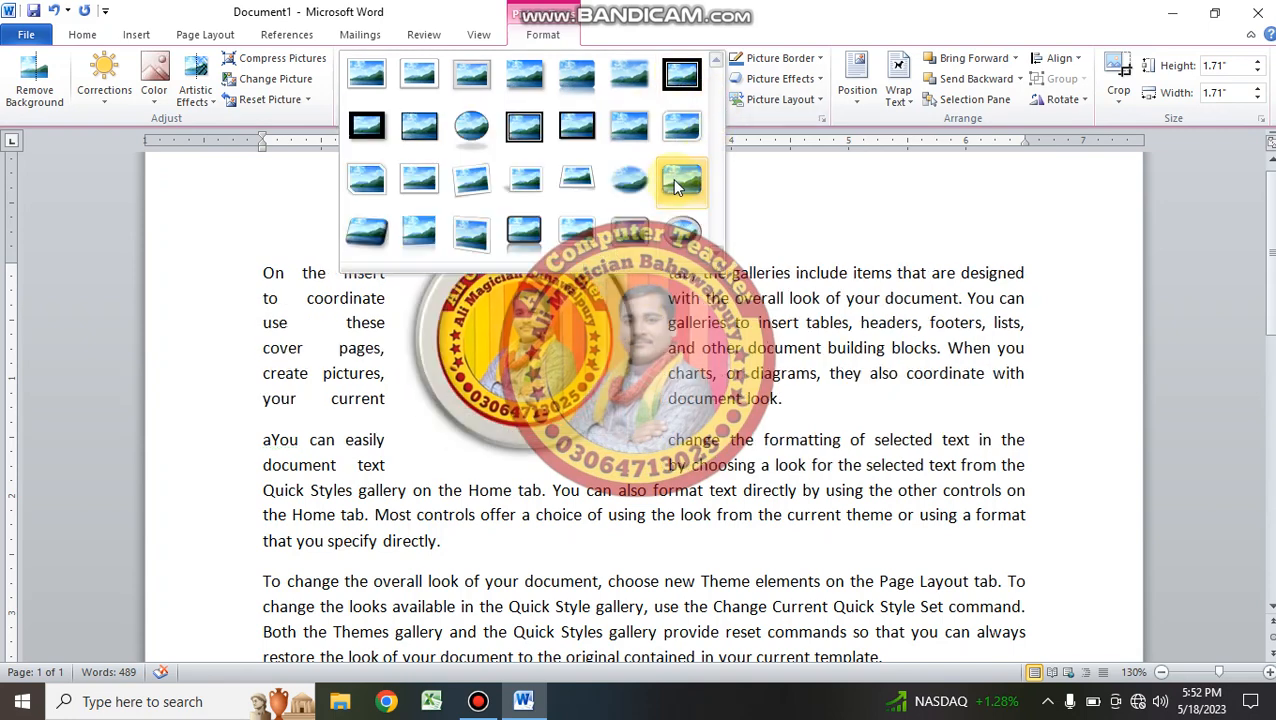
left_click(632, 177)
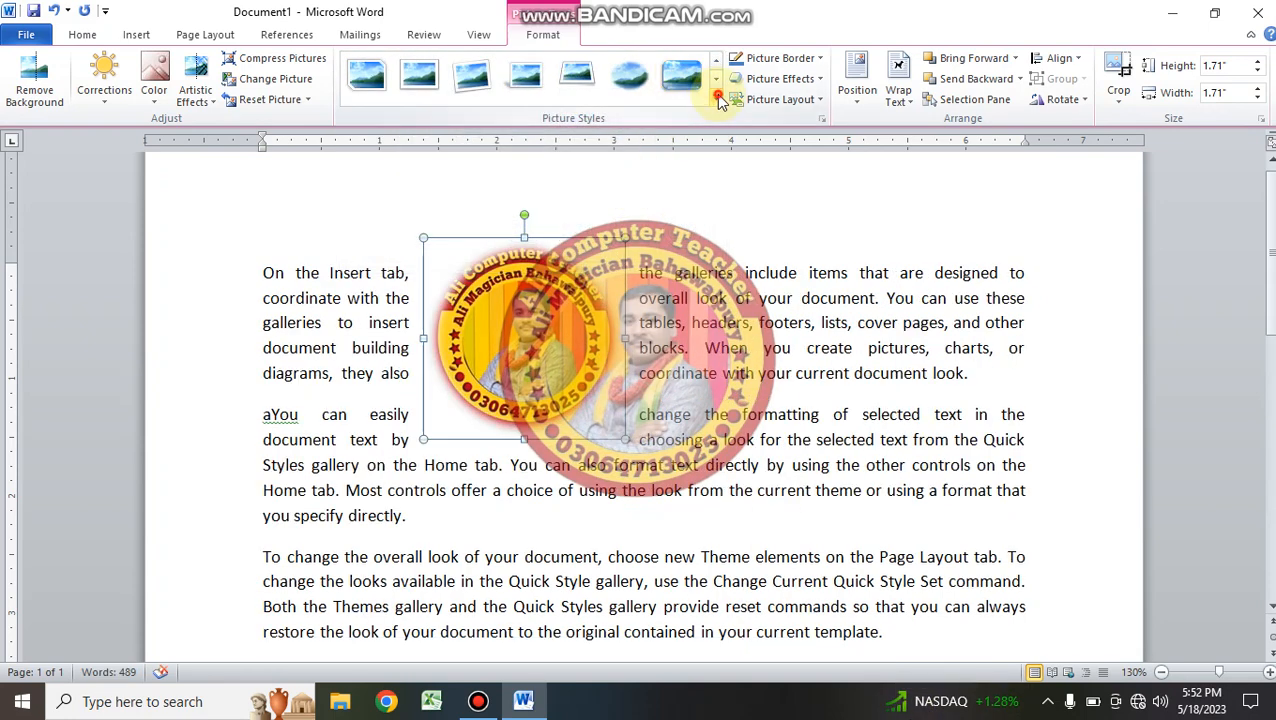
left_click(716, 99)
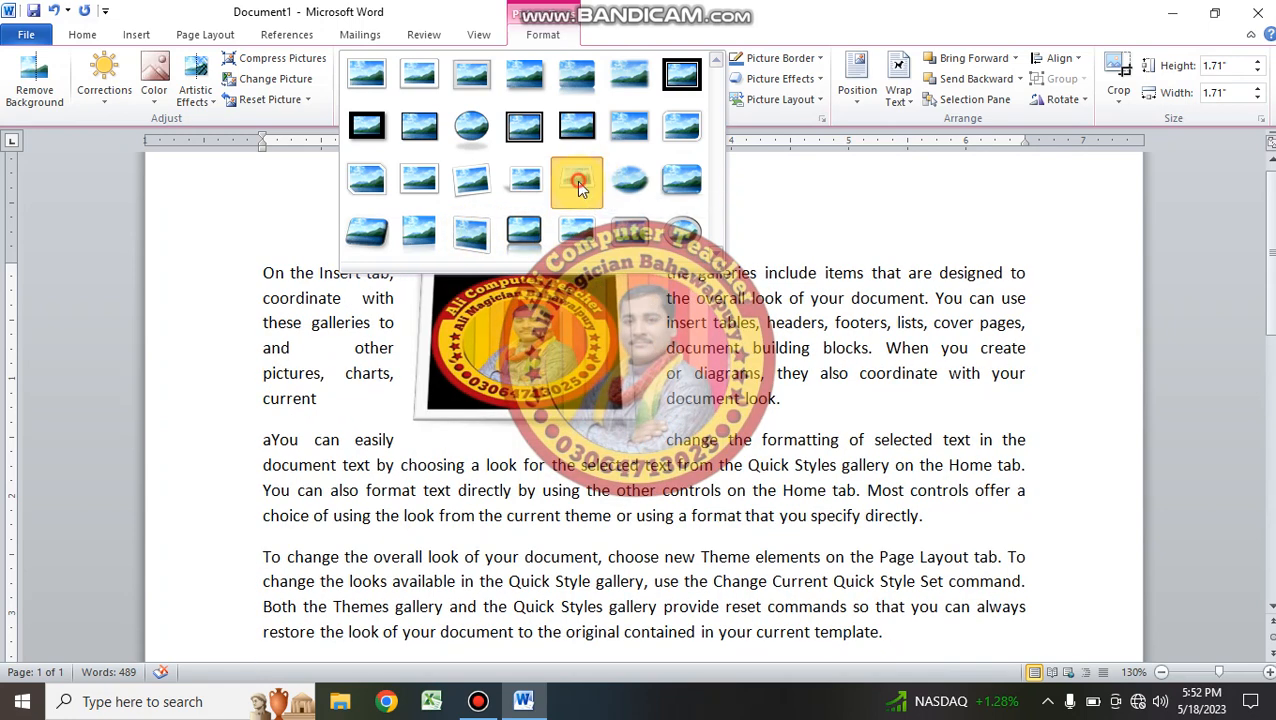
left_click(580, 180)
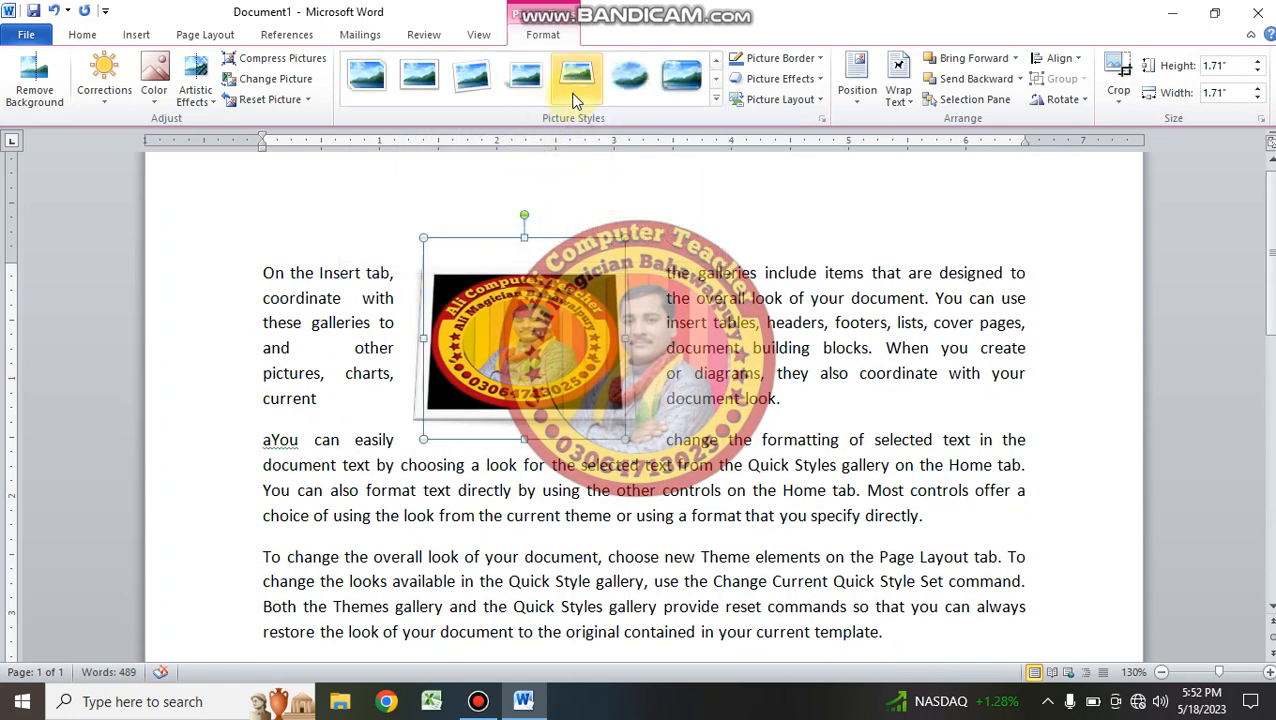
Step: Apply the double black frame style to the picture and recolour its border with a medium blue theme colour
left_click(716, 99)
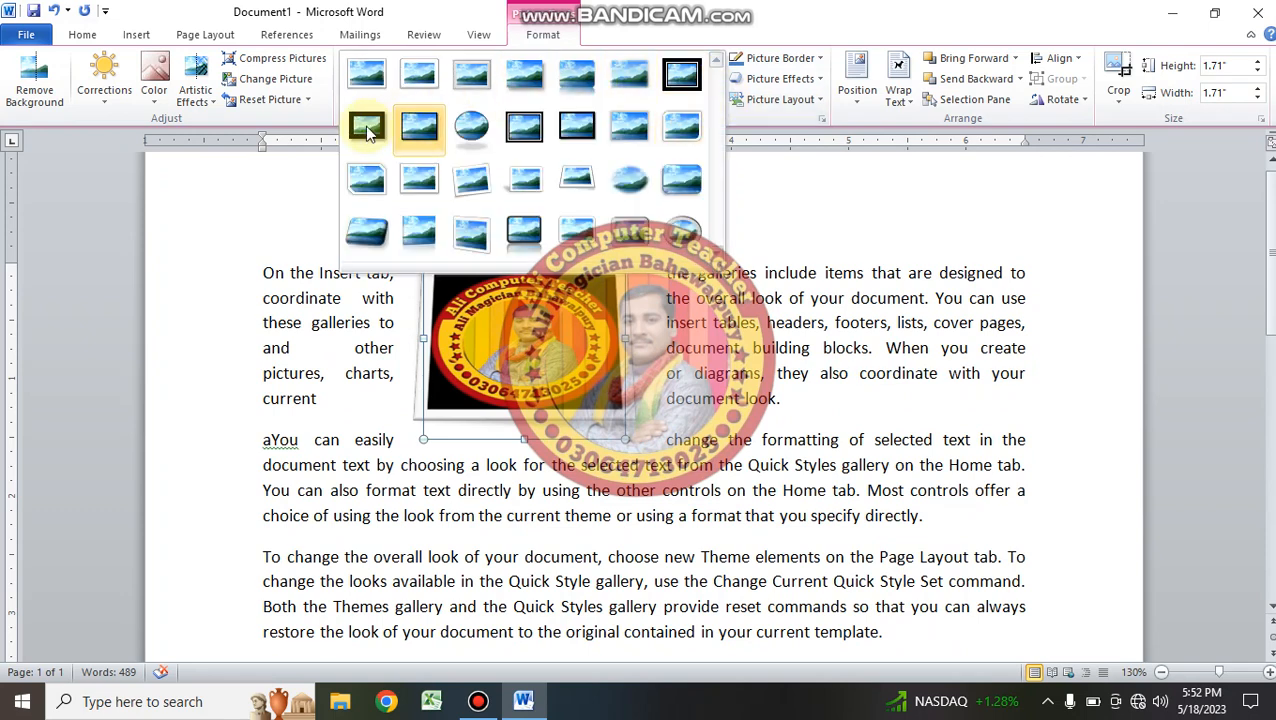
left_click(688, 82)
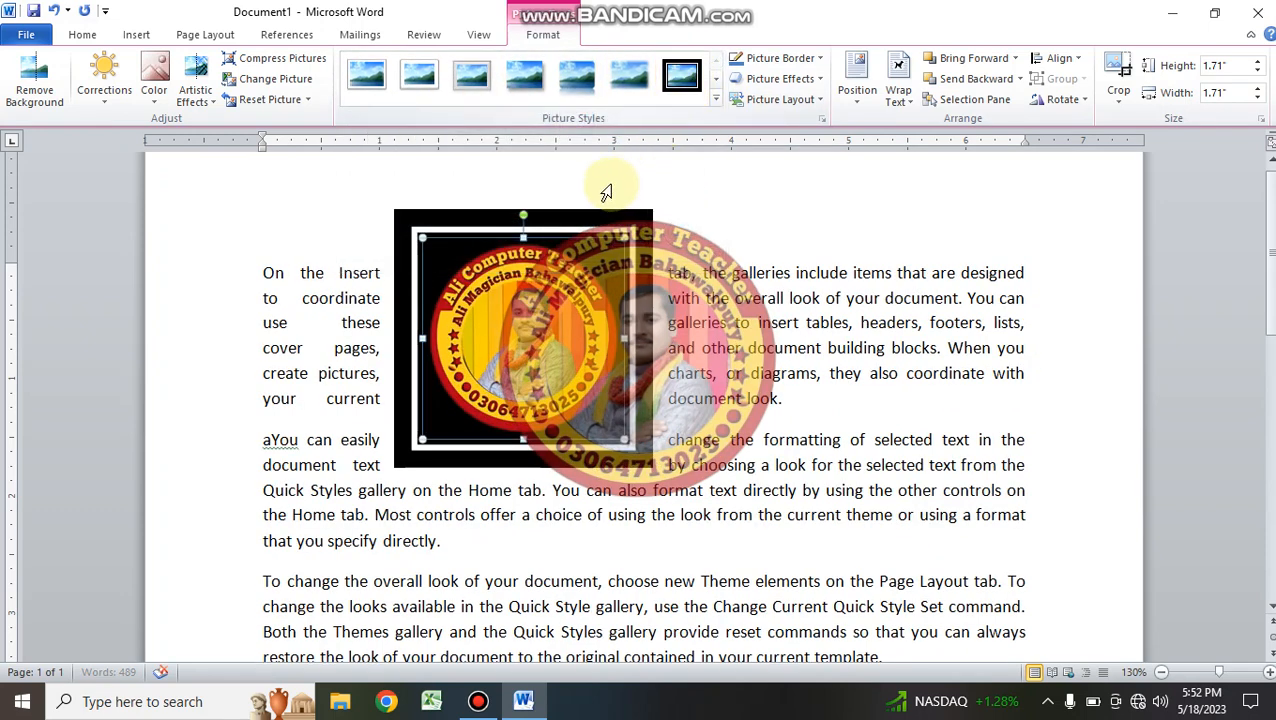
left_click(716, 99)
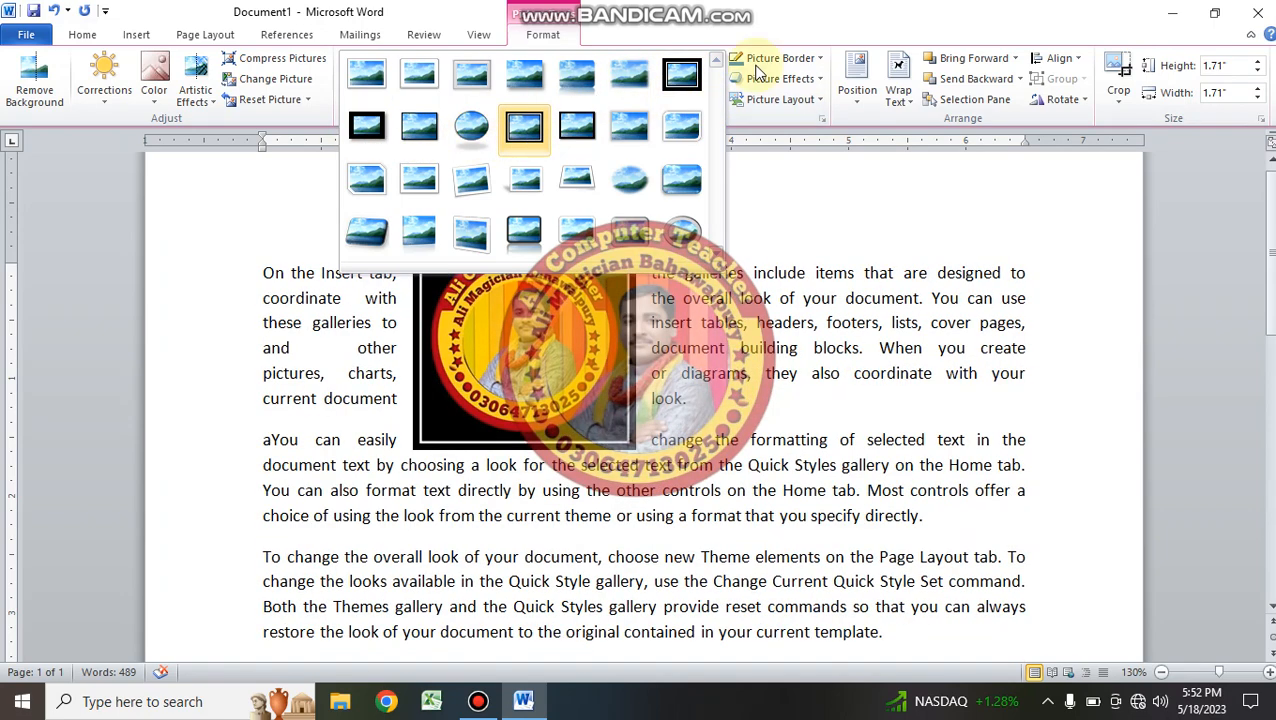
left_click(688, 82)
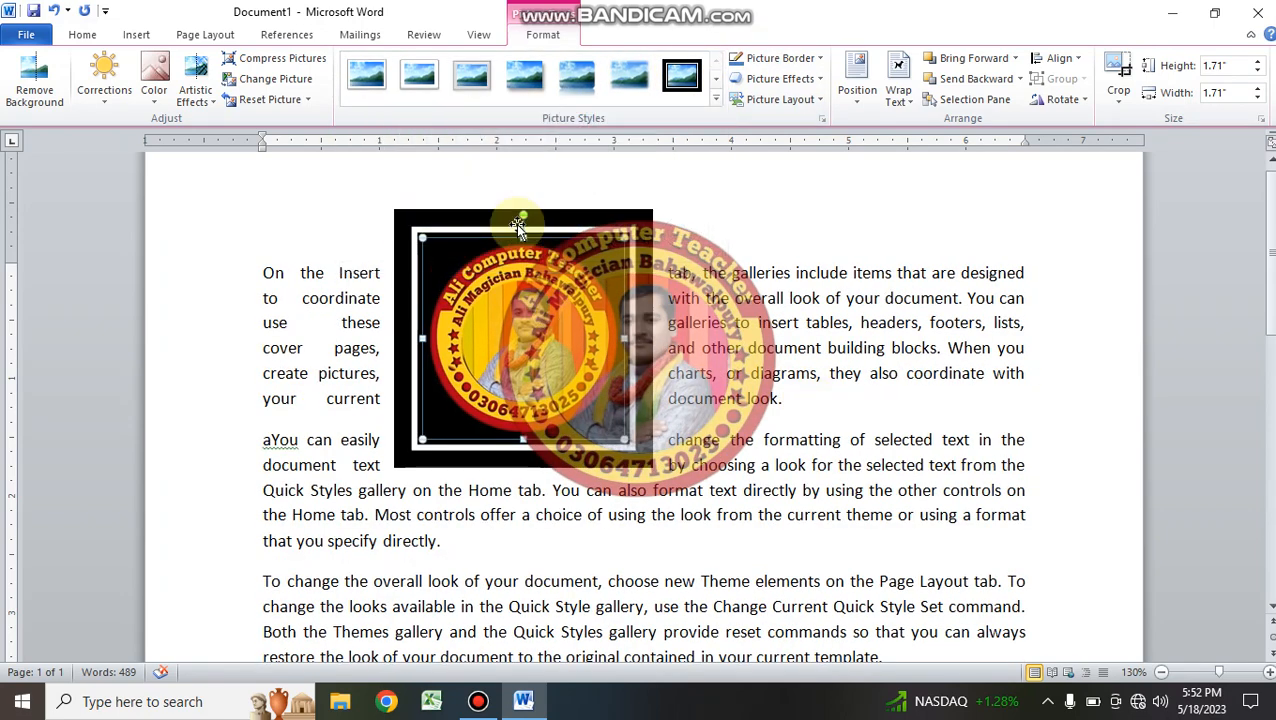
left_click(800, 62)
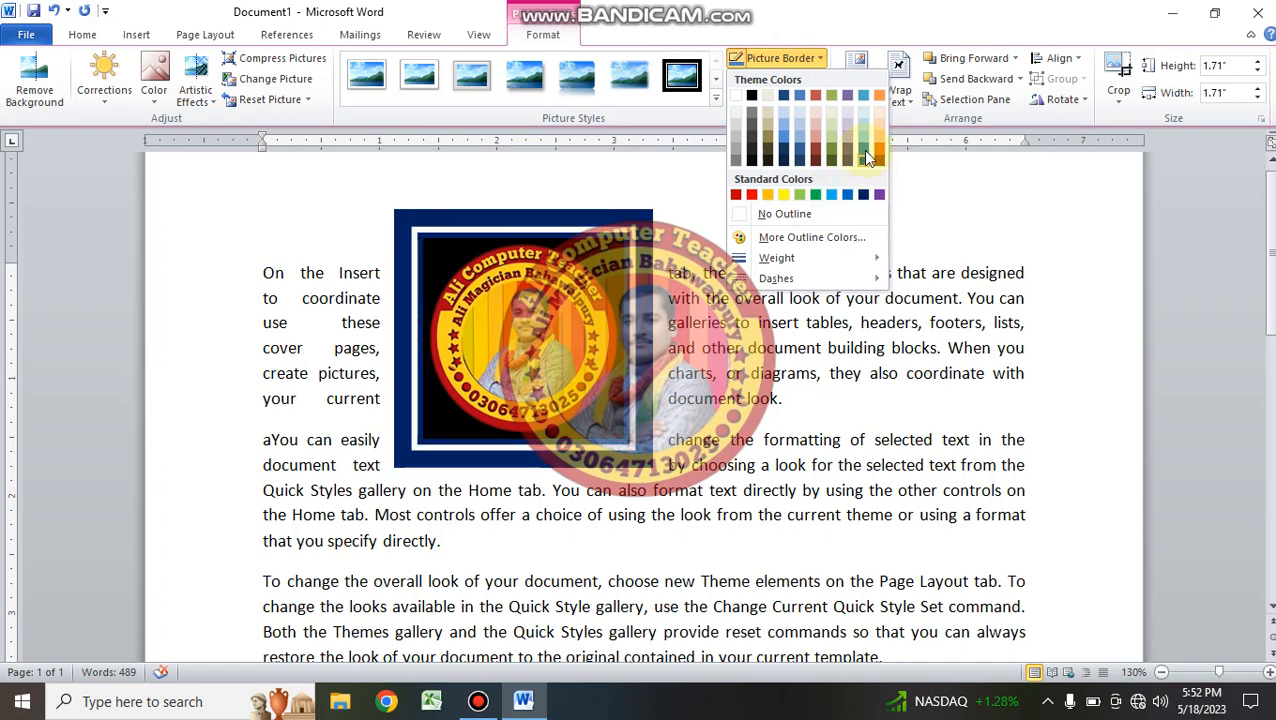
left_click(785, 138)
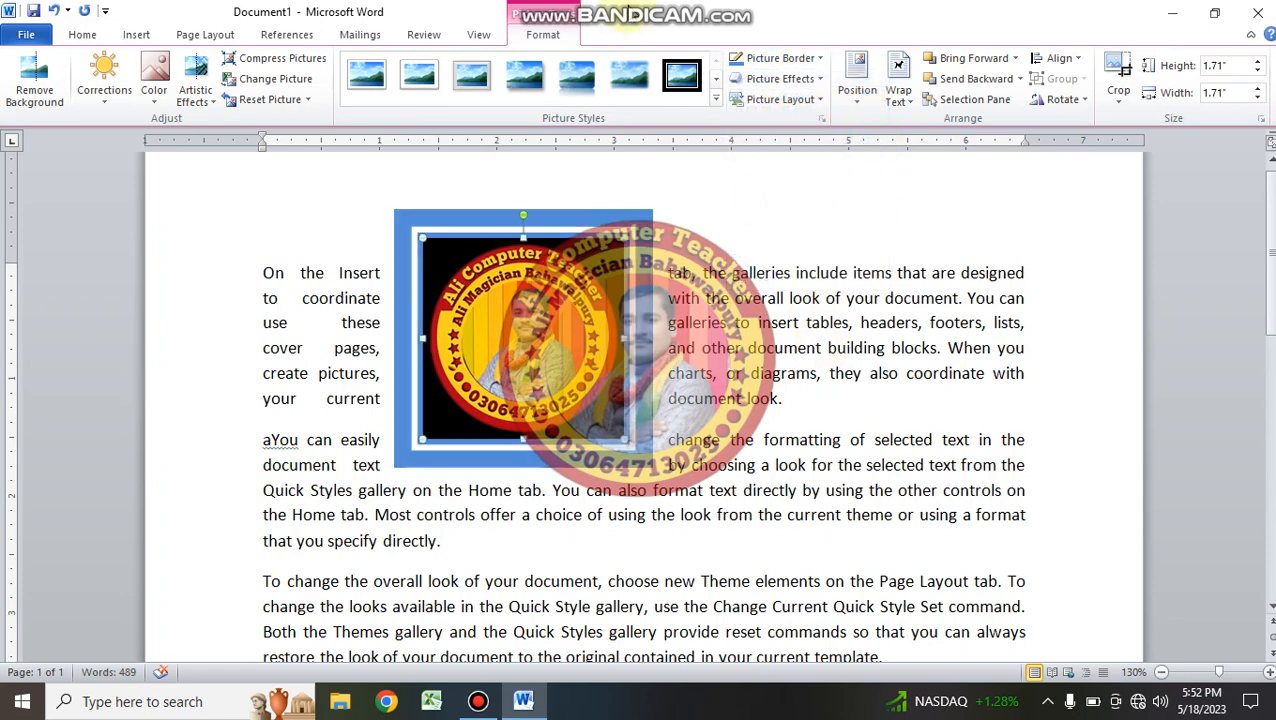
Step: Preview the Preset, Shadow, Reflection, Glow, Soft Edges, Bevel and 3-D Rotation effects available for the picture
left_click(775, 79)
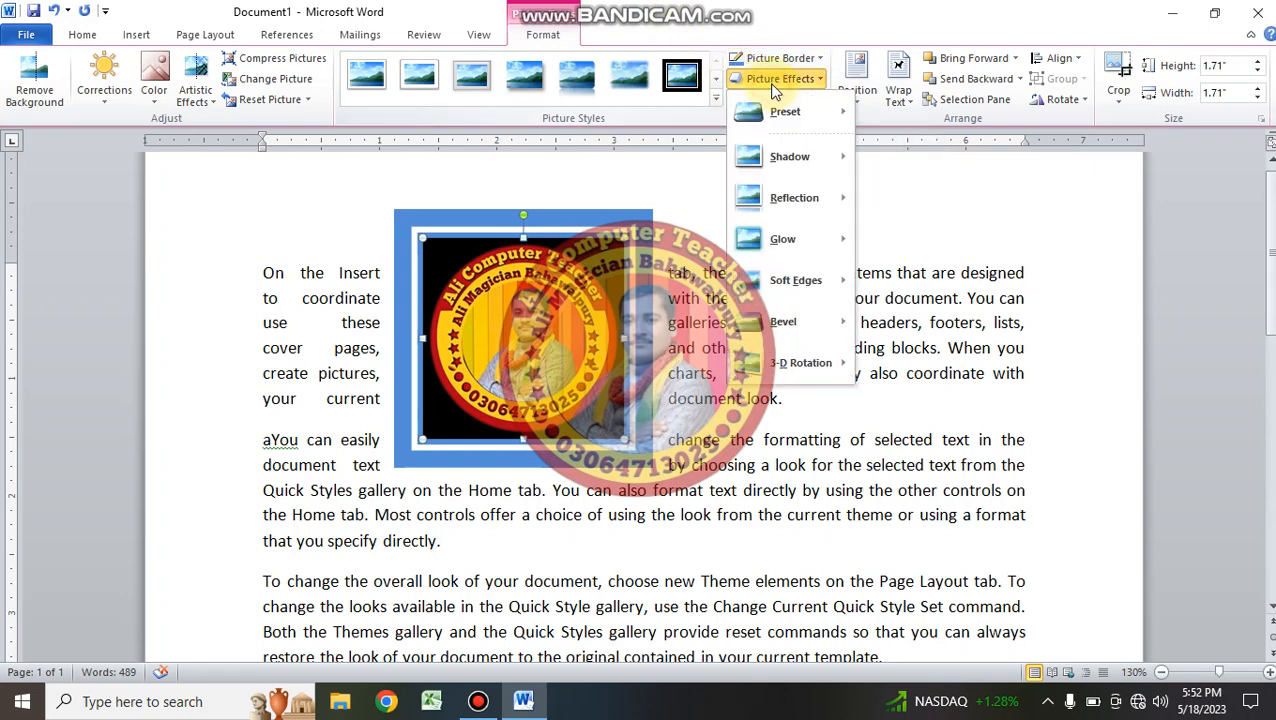
mouse_move(790, 130)
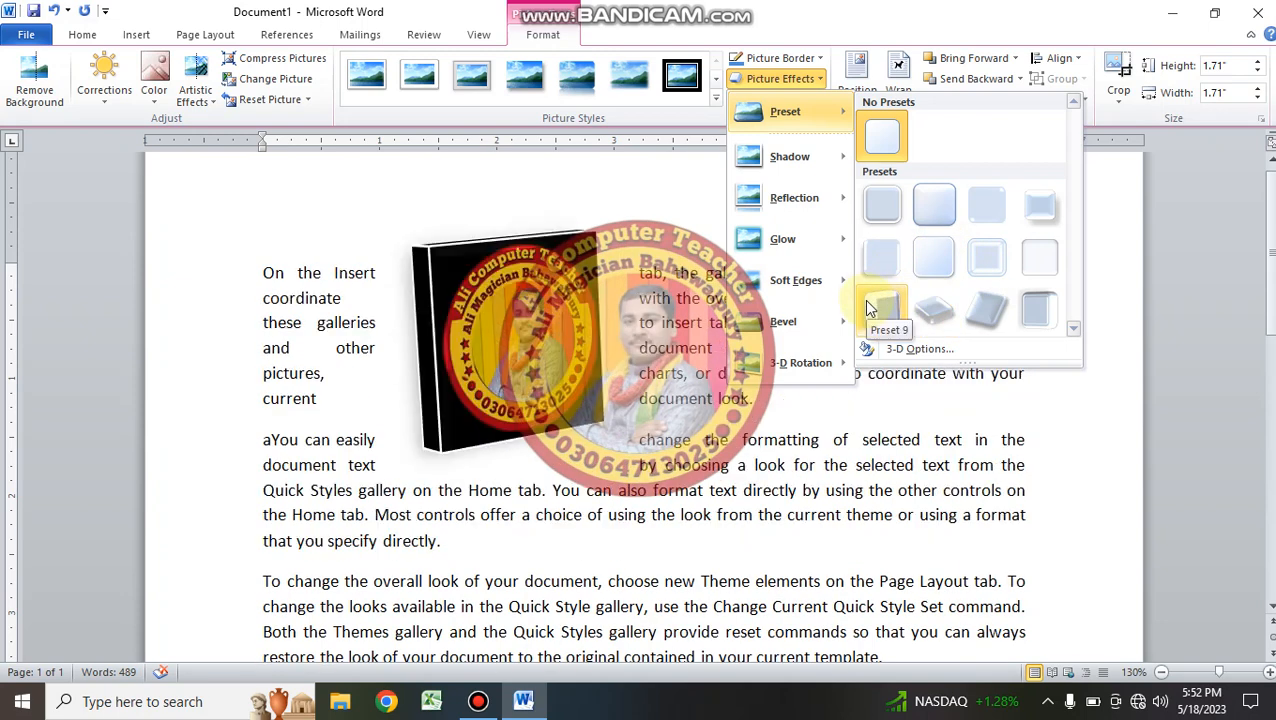
left_click(793, 157)
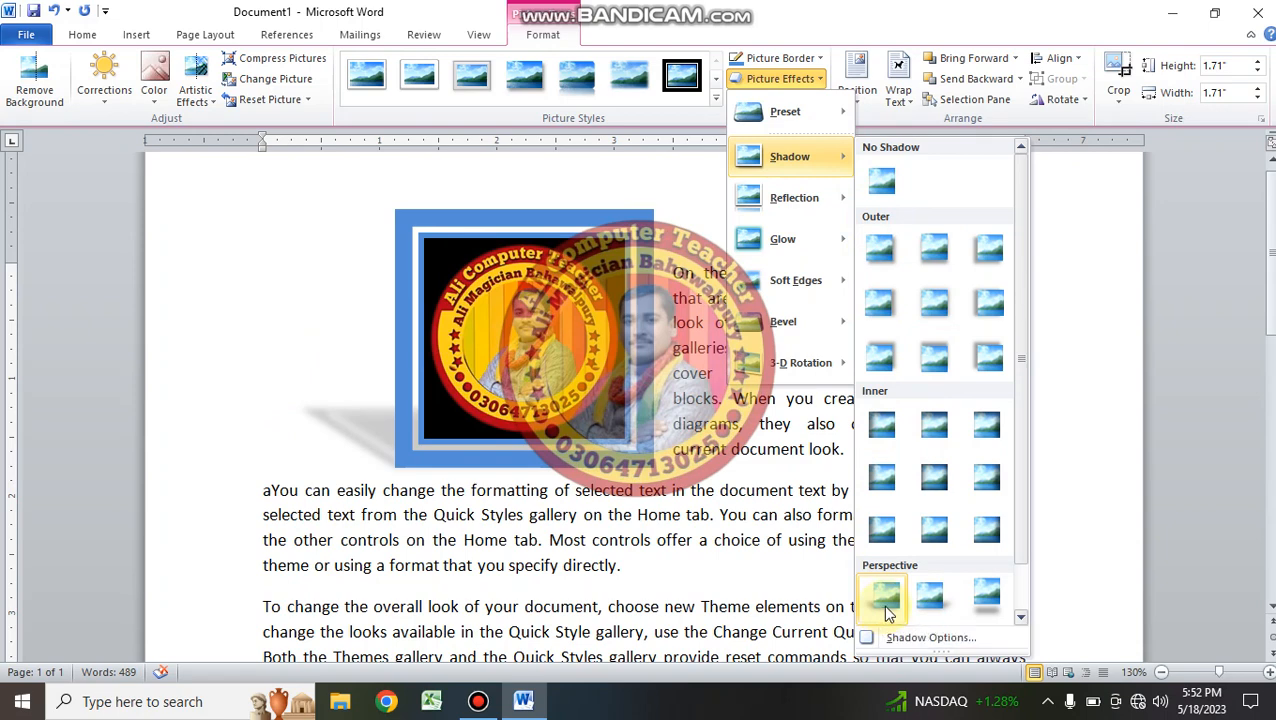
mouse_move(815, 205)
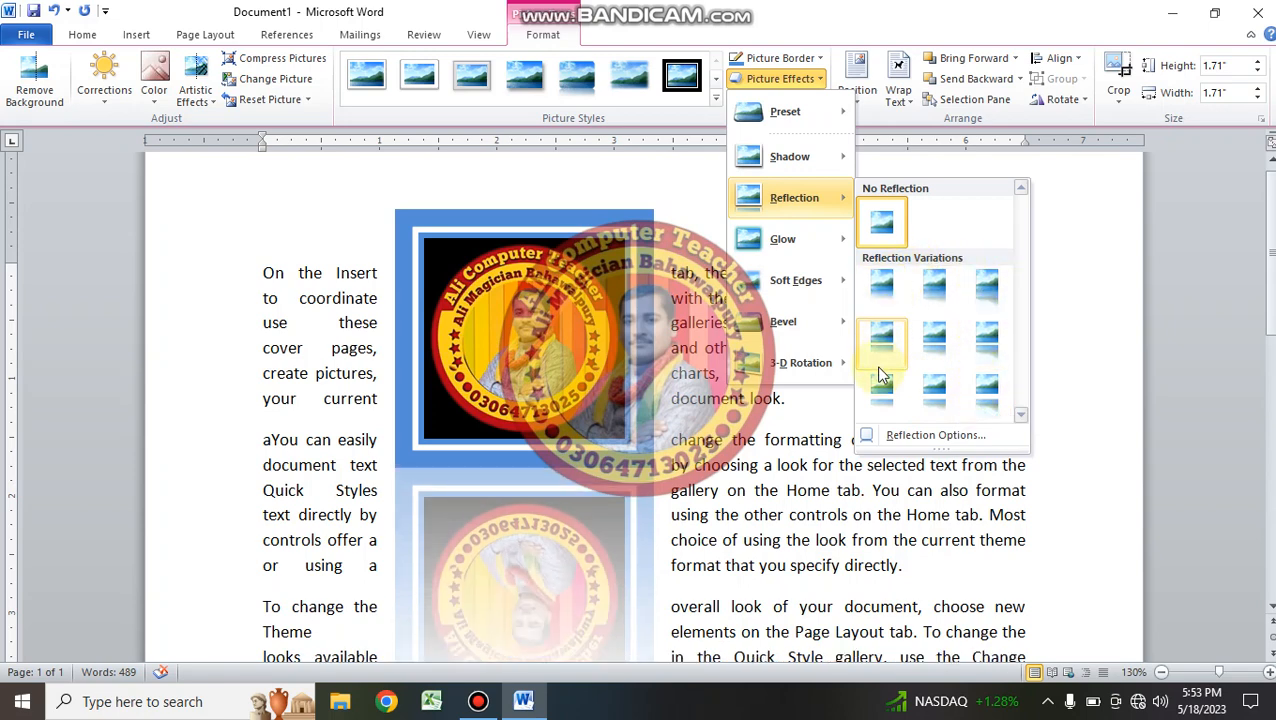
mouse_move(812, 242)
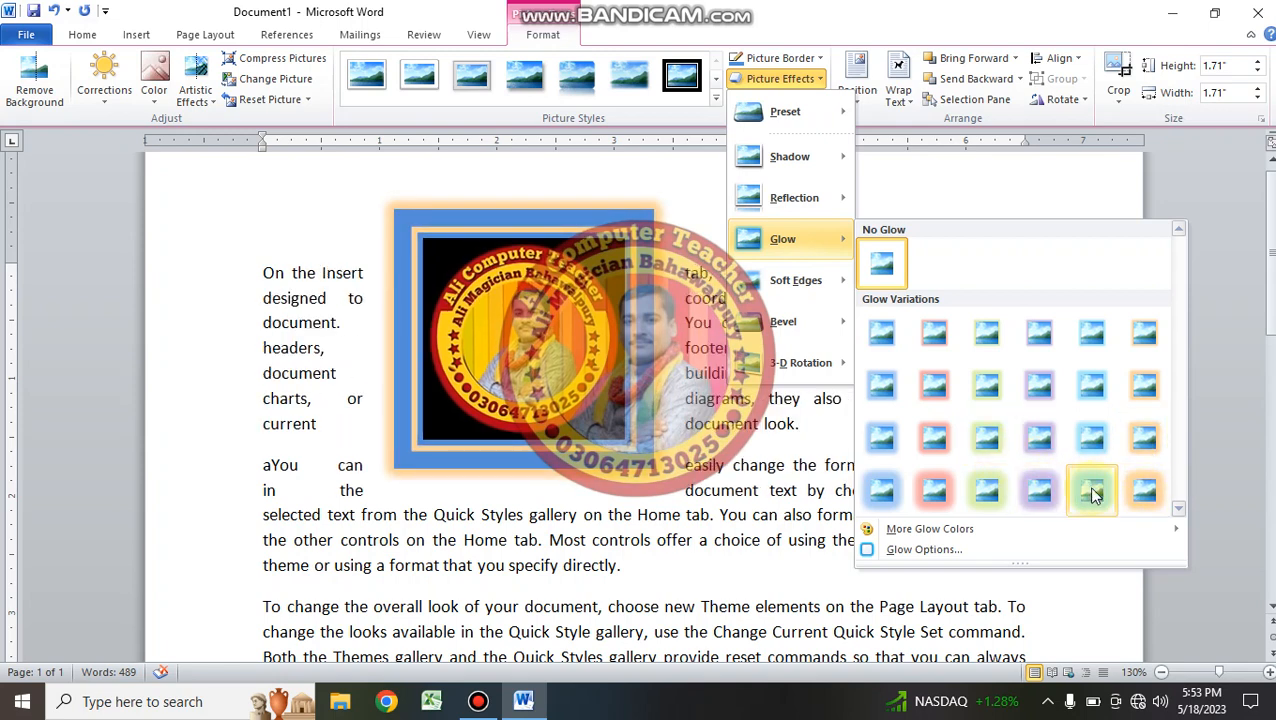
mouse_move(808, 287)
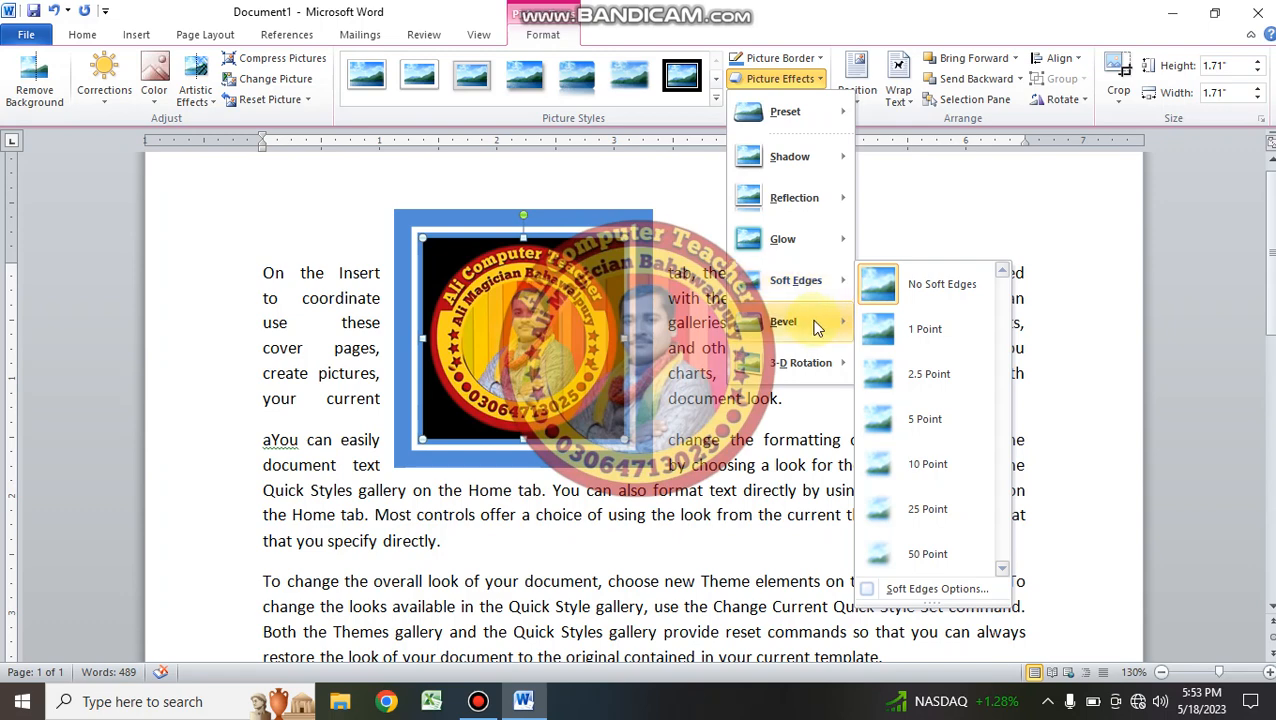
mouse_move(817, 324)
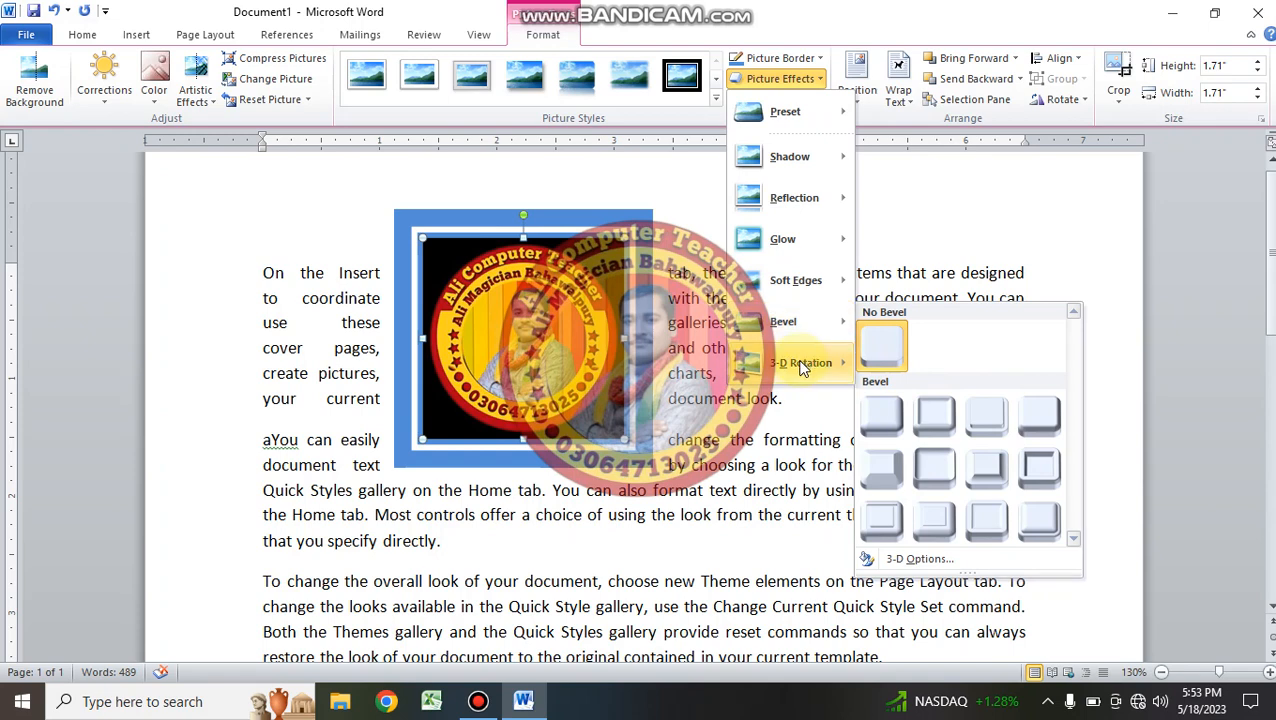
mouse_move(800, 362)
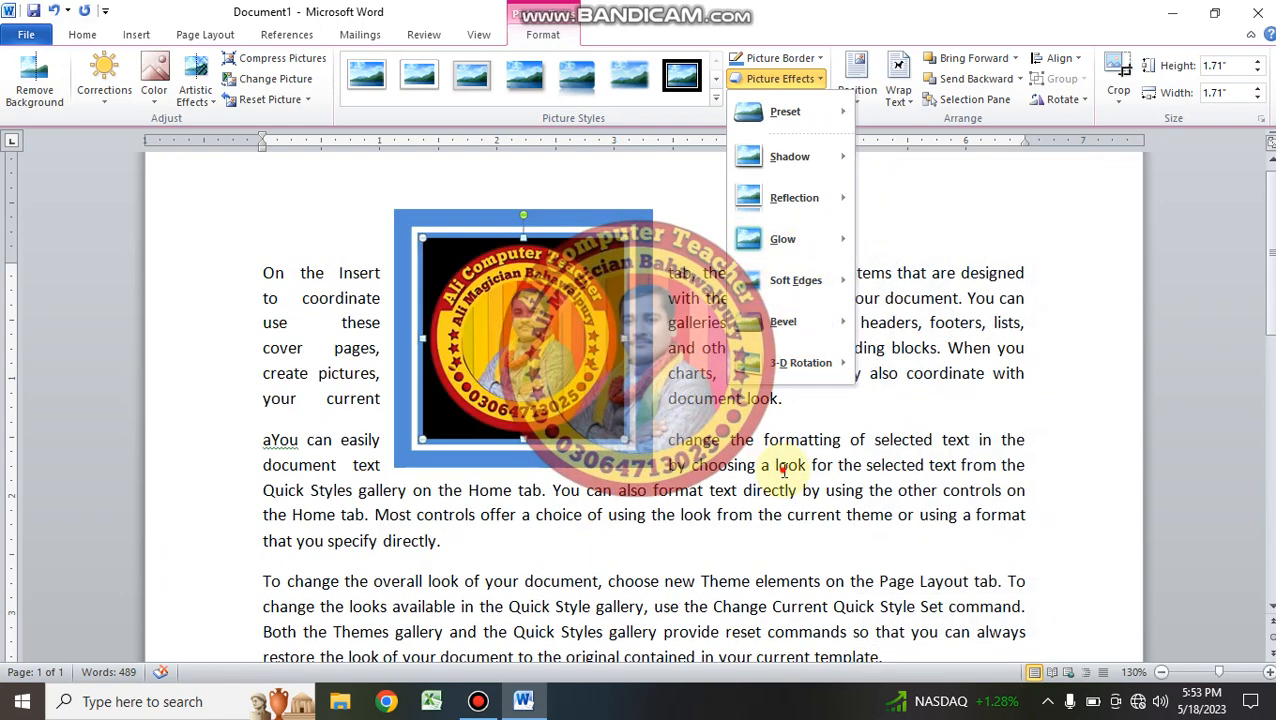
left_click(783, 470)
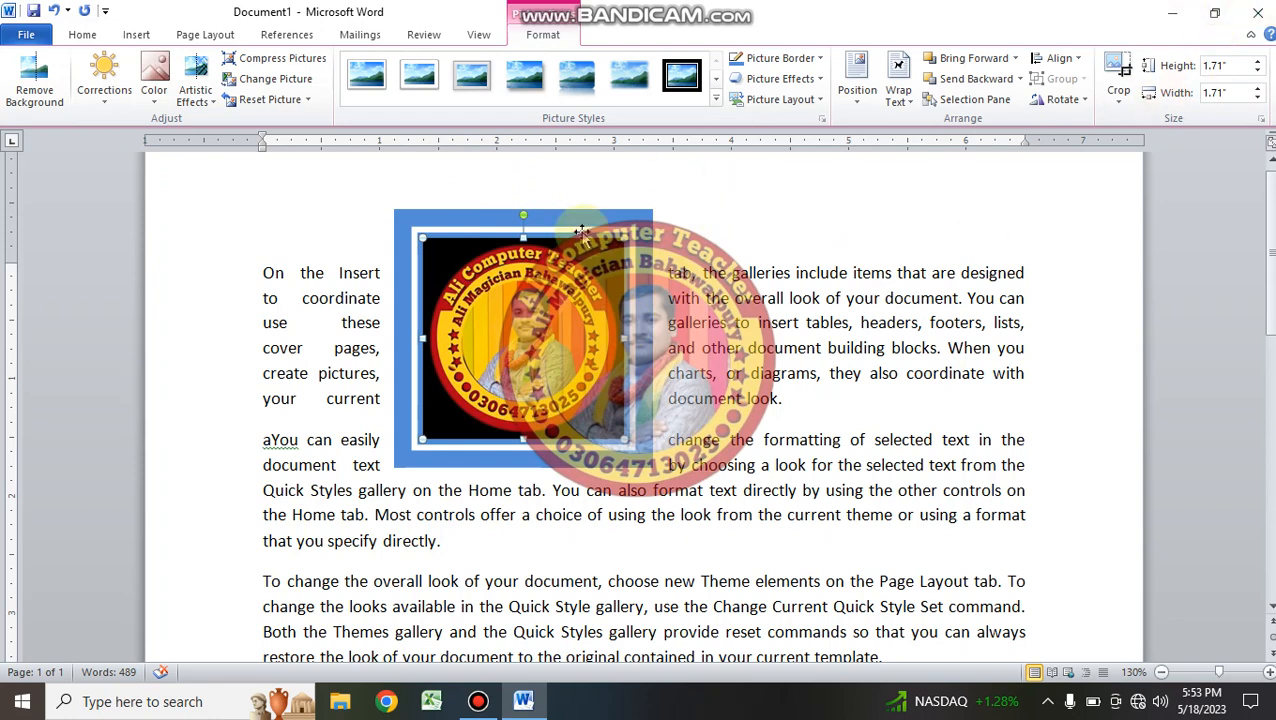
left_click(1120, 76)
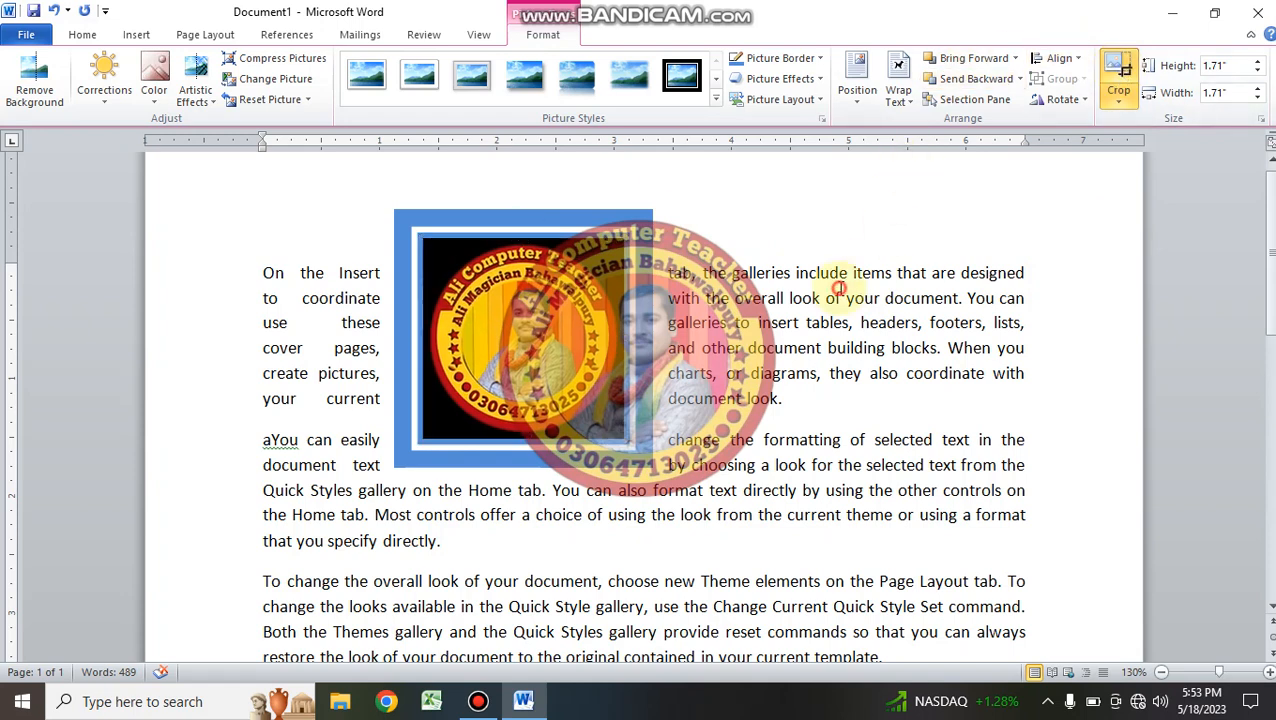
left_click(806, 288)
double_click(513, 290)
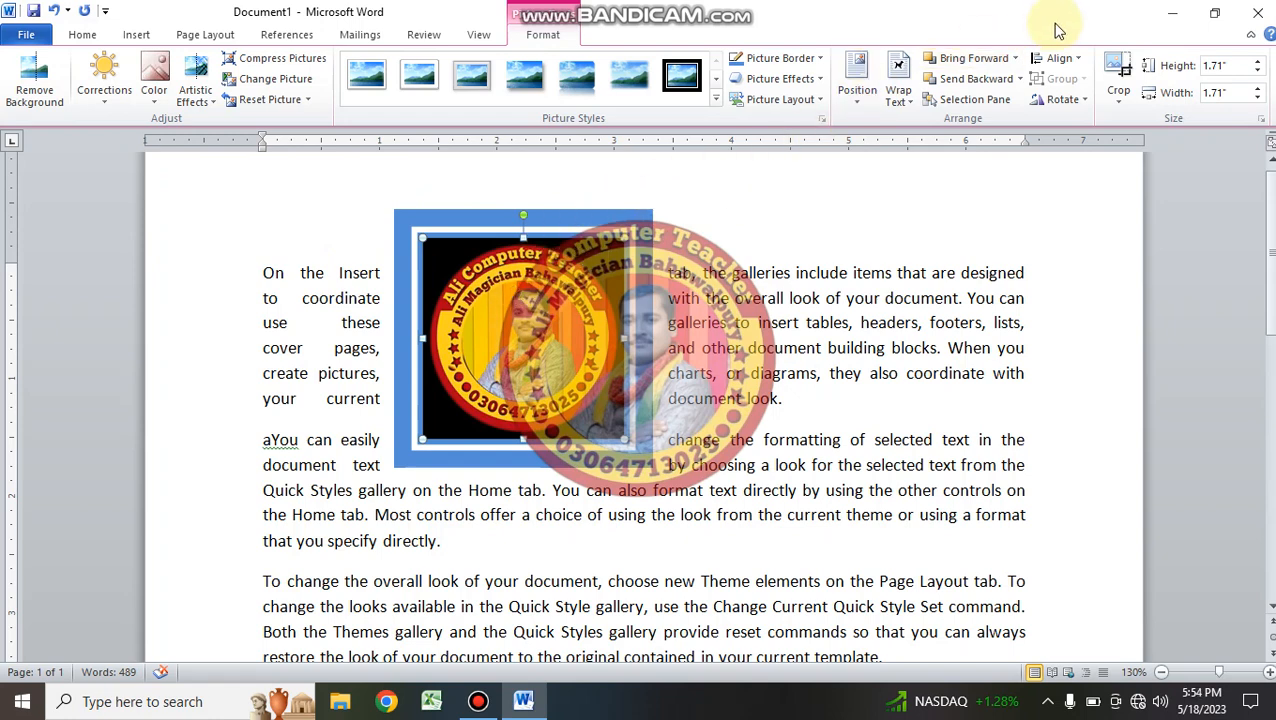
Step: Crop the picture to just the man's portrait, about 0.79" high and 0.54" wide
left_click(1127, 69)
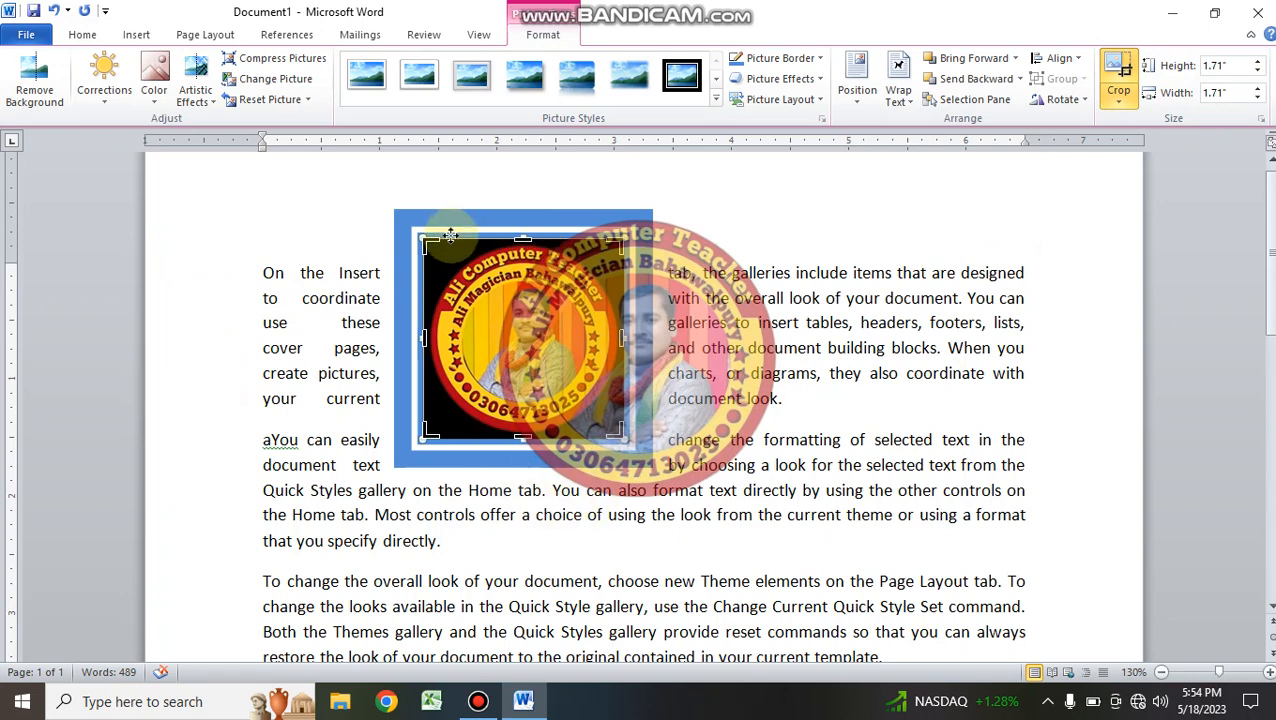
left_click_drag(430, 245, 493, 291)
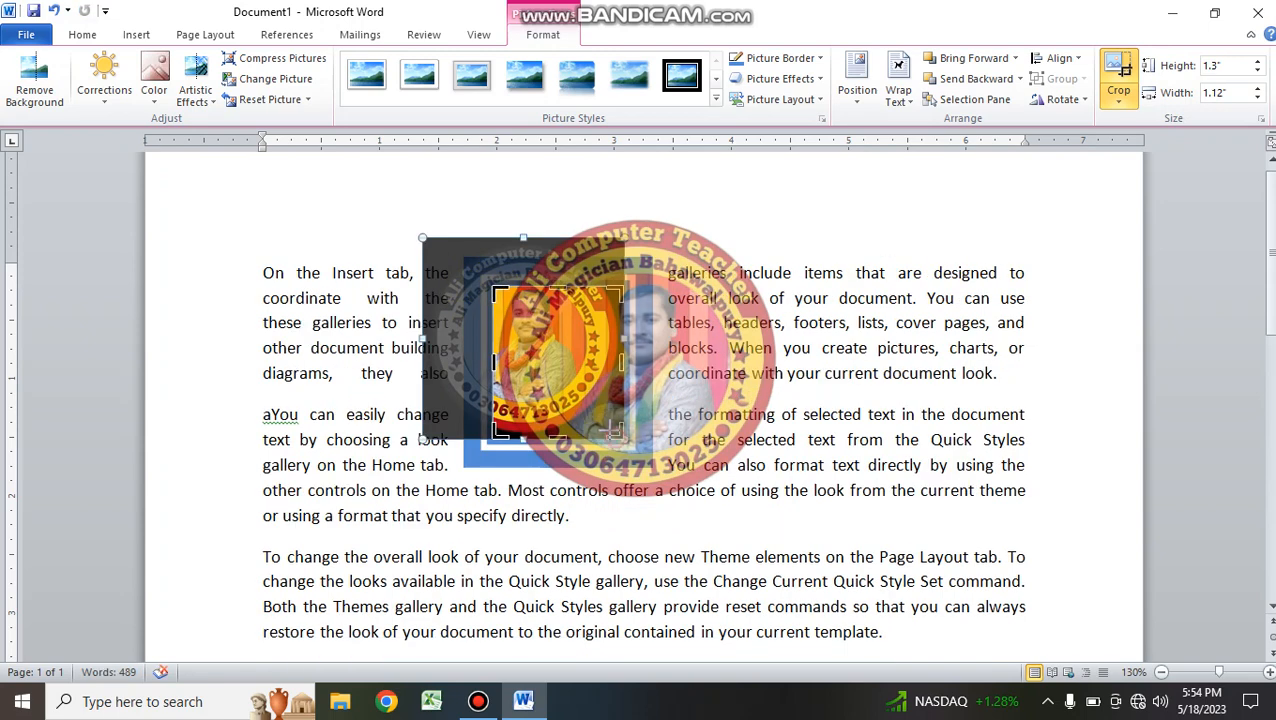
left_click_drag(612, 432, 556, 380)
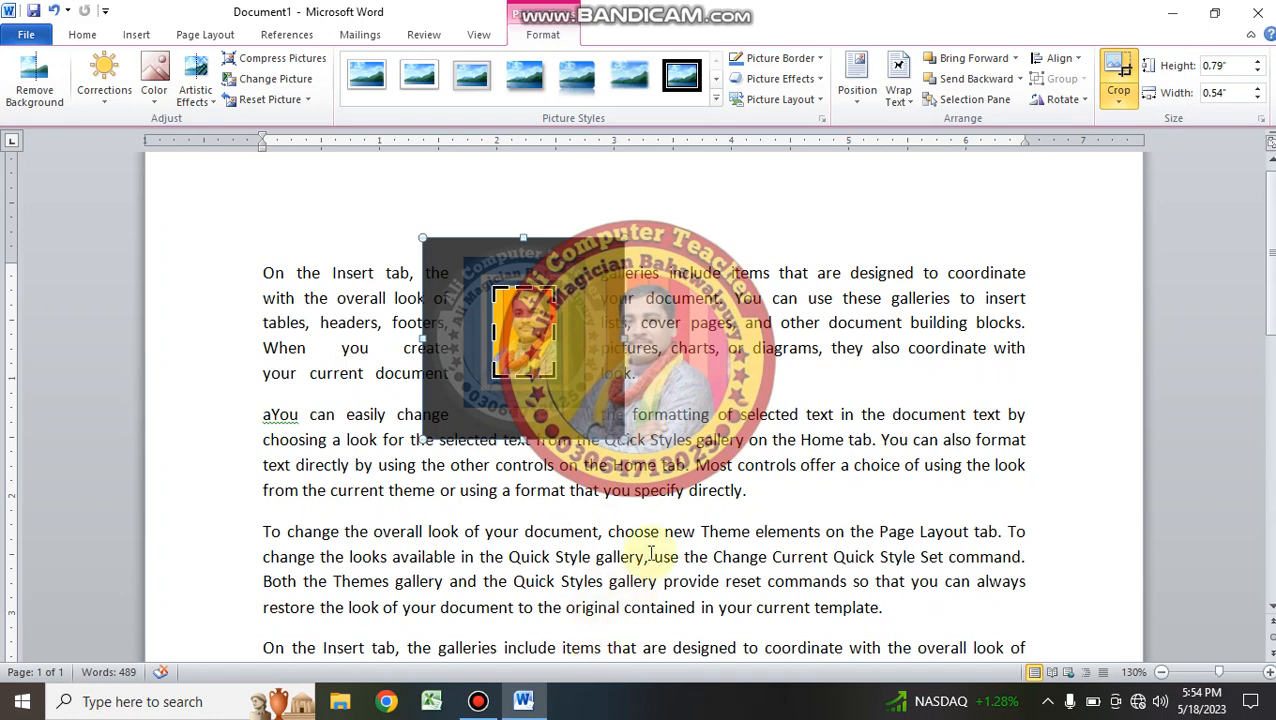
left_click(694, 283)
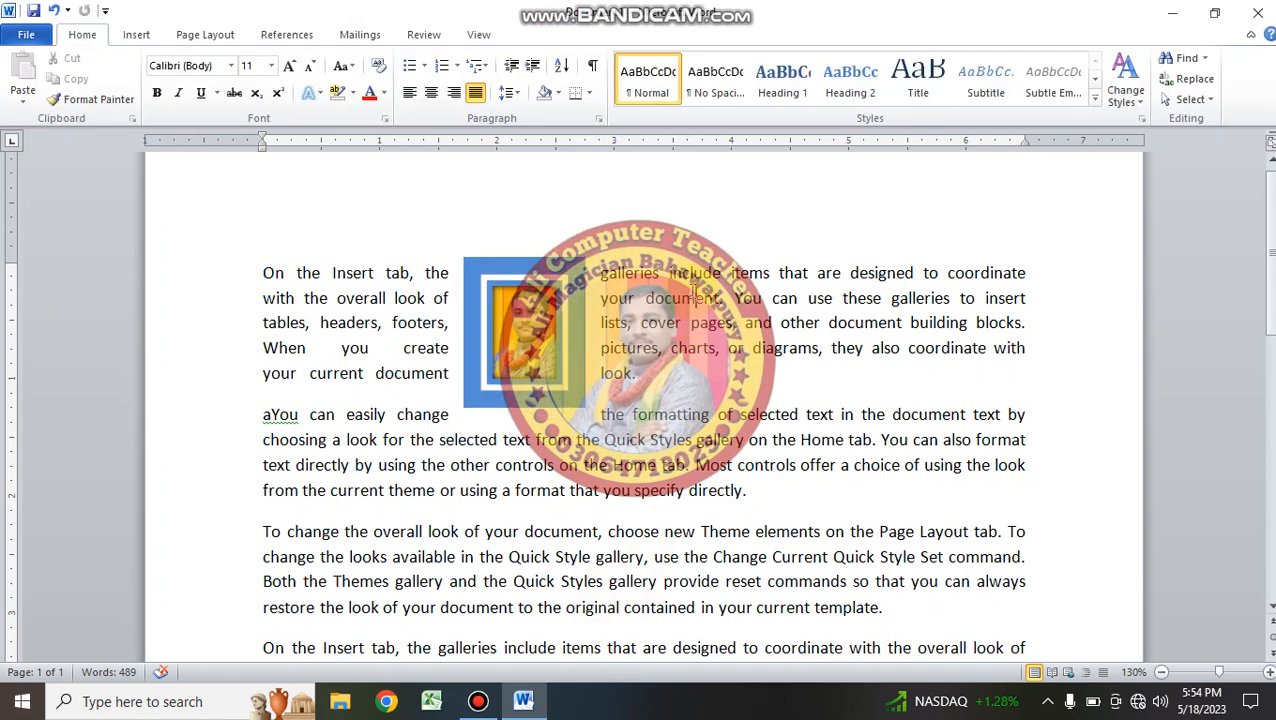
Step: Move the cropped picture to the upper-left corner of the text and enlarge it to about 2.45" high by 1.68" wide
left_click_drag(524, 340, 317, 255)
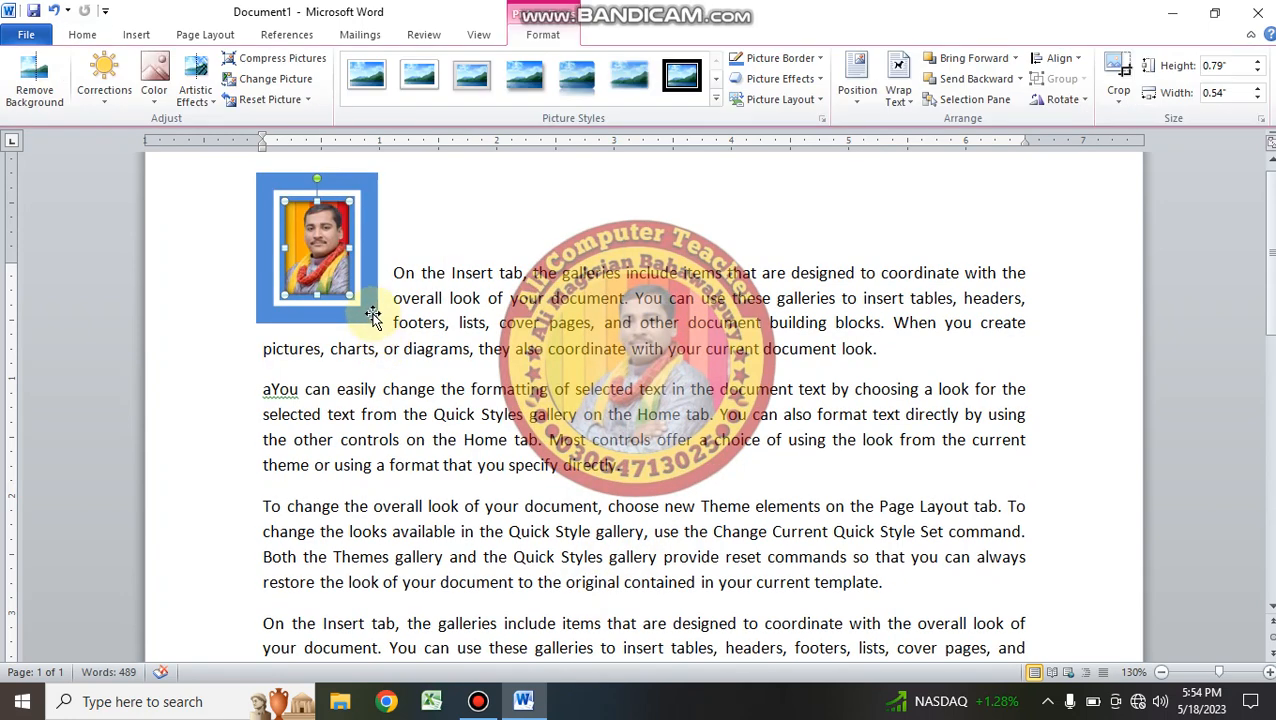
left_click_drag(350, 297, 780, 640)
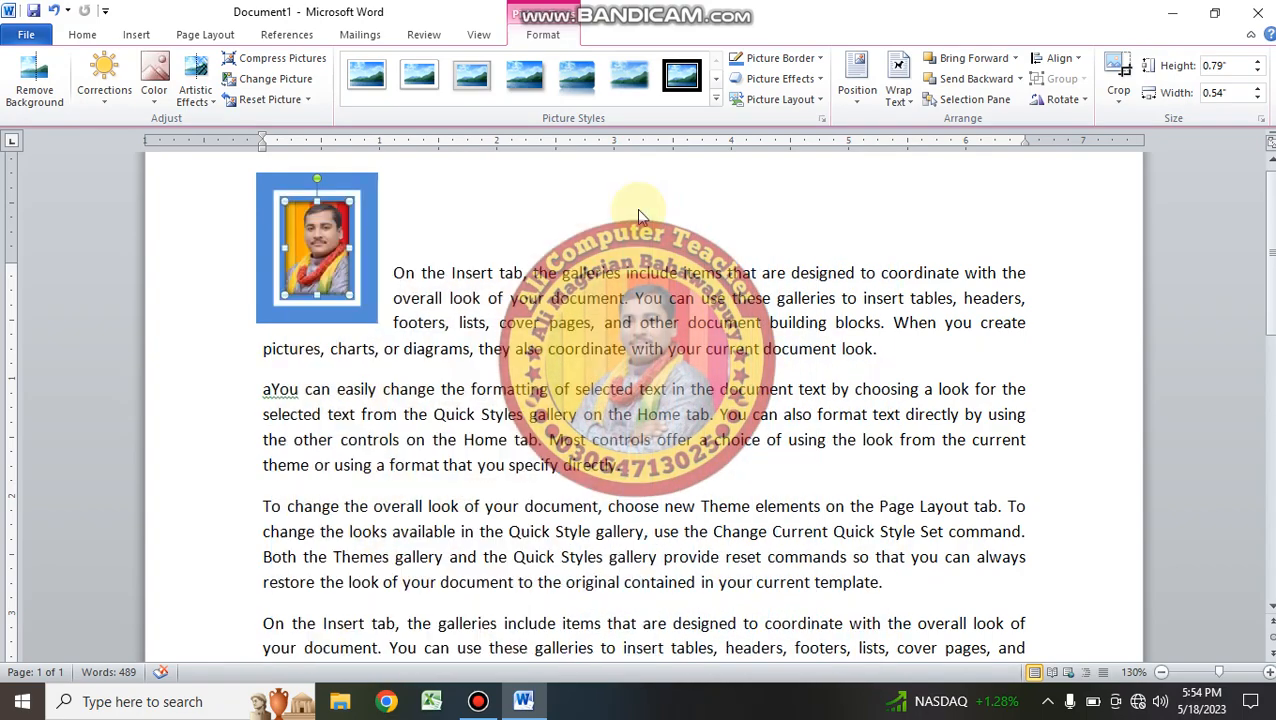
left_click_drag(522, 345, 384, 253)
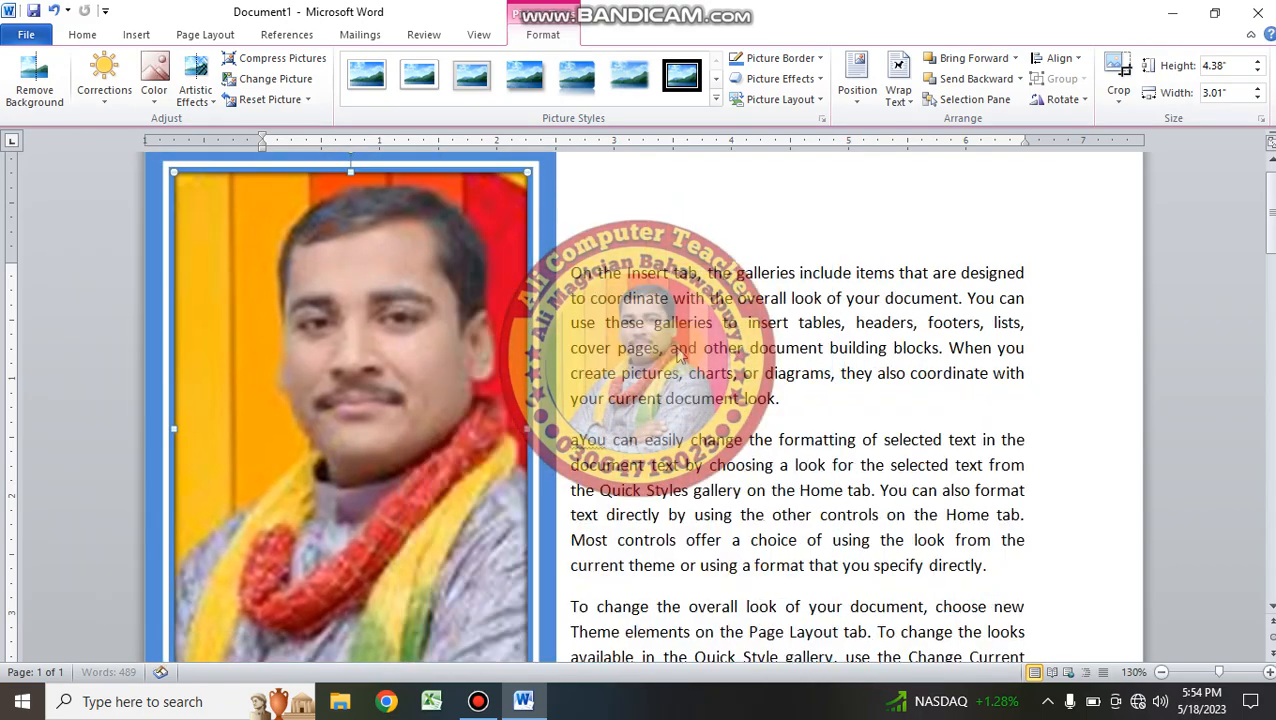
left_click_drag(427, 354, 1015, 400)
left_click_drag(503, 313, 398, 227)
left_click_drag(325, 262, 376, 385)
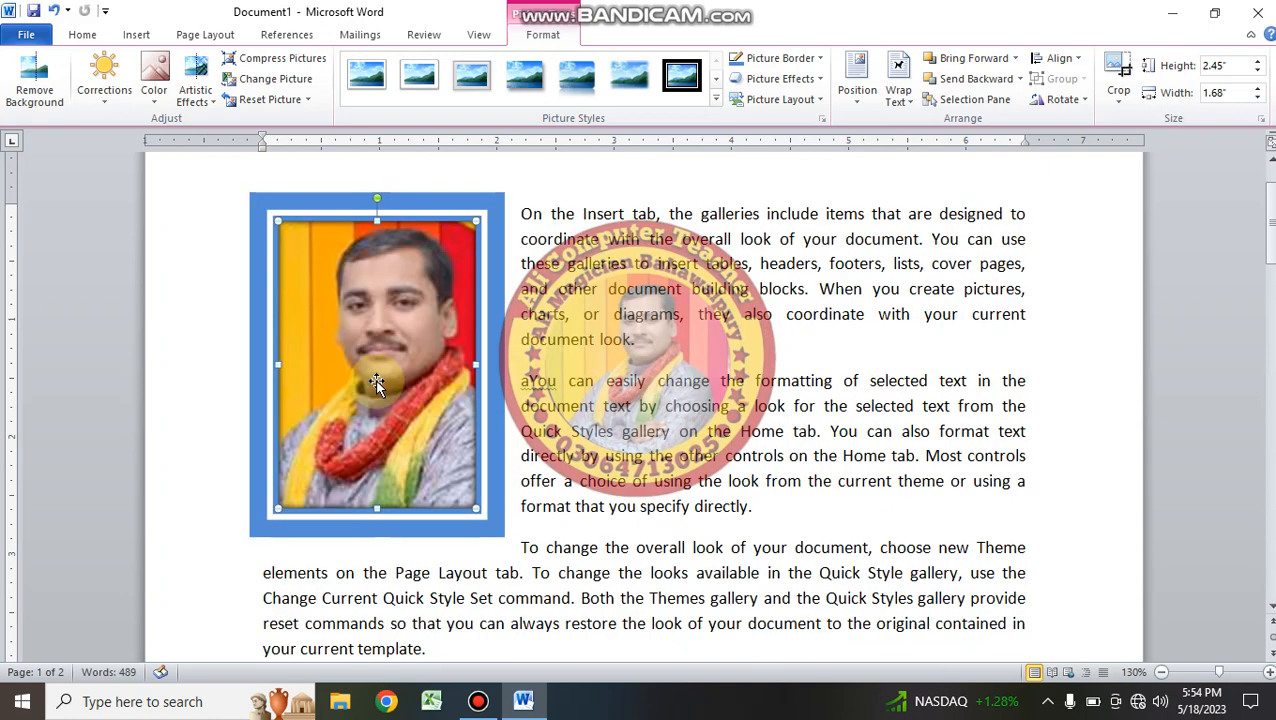
left_click(898, 72)
left_click(915, 151)
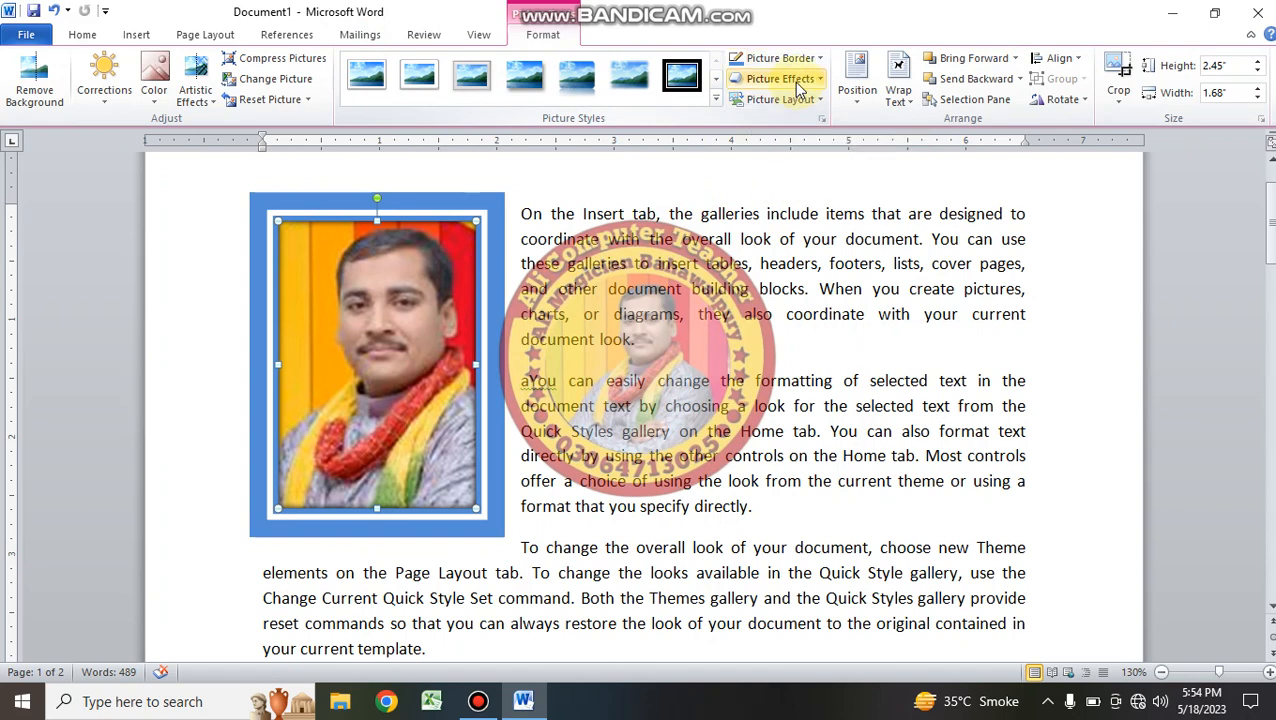
left_click(735, 379)
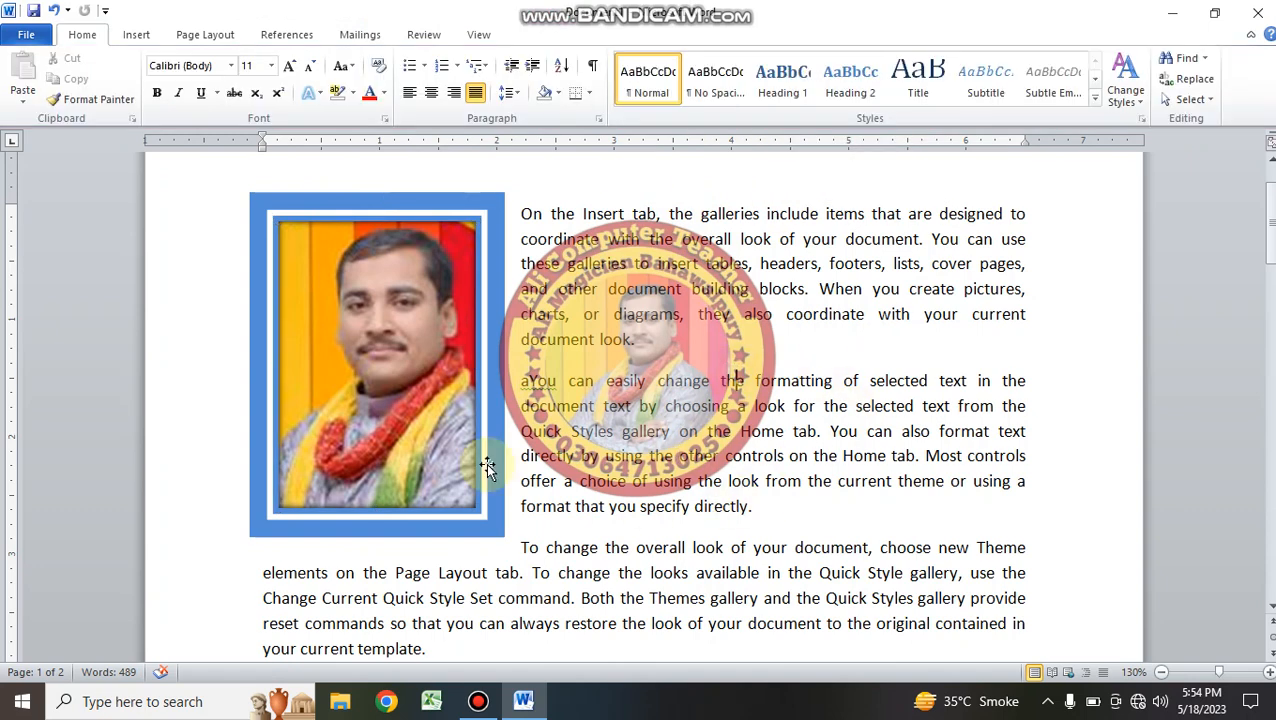
left_click(461, 326)
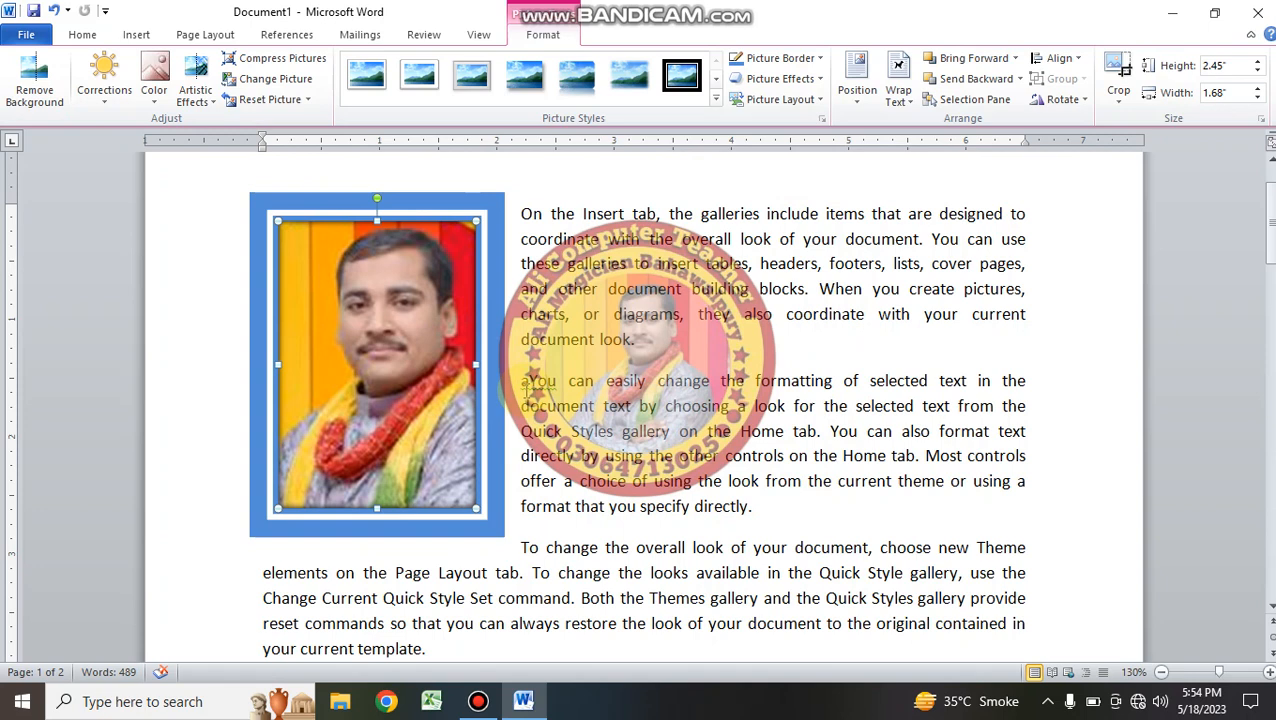
left_click(559, 311)
left_click(420, 387)
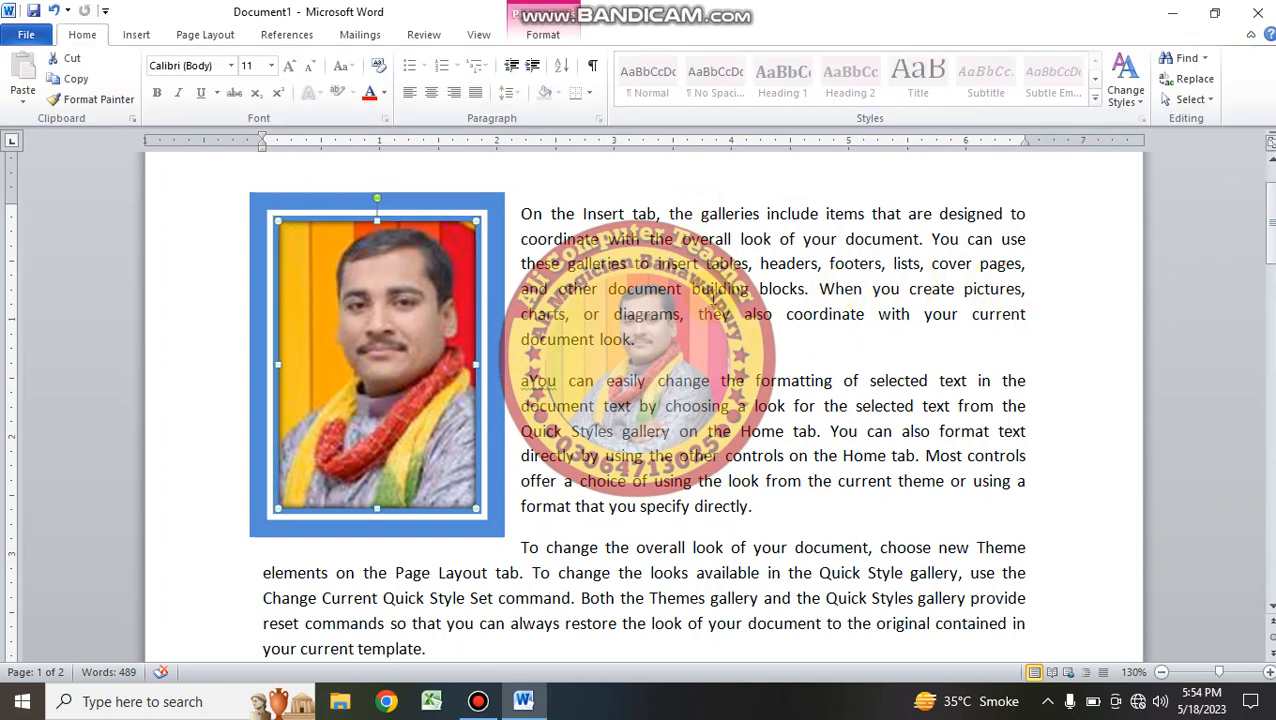
left_click(712, 292)
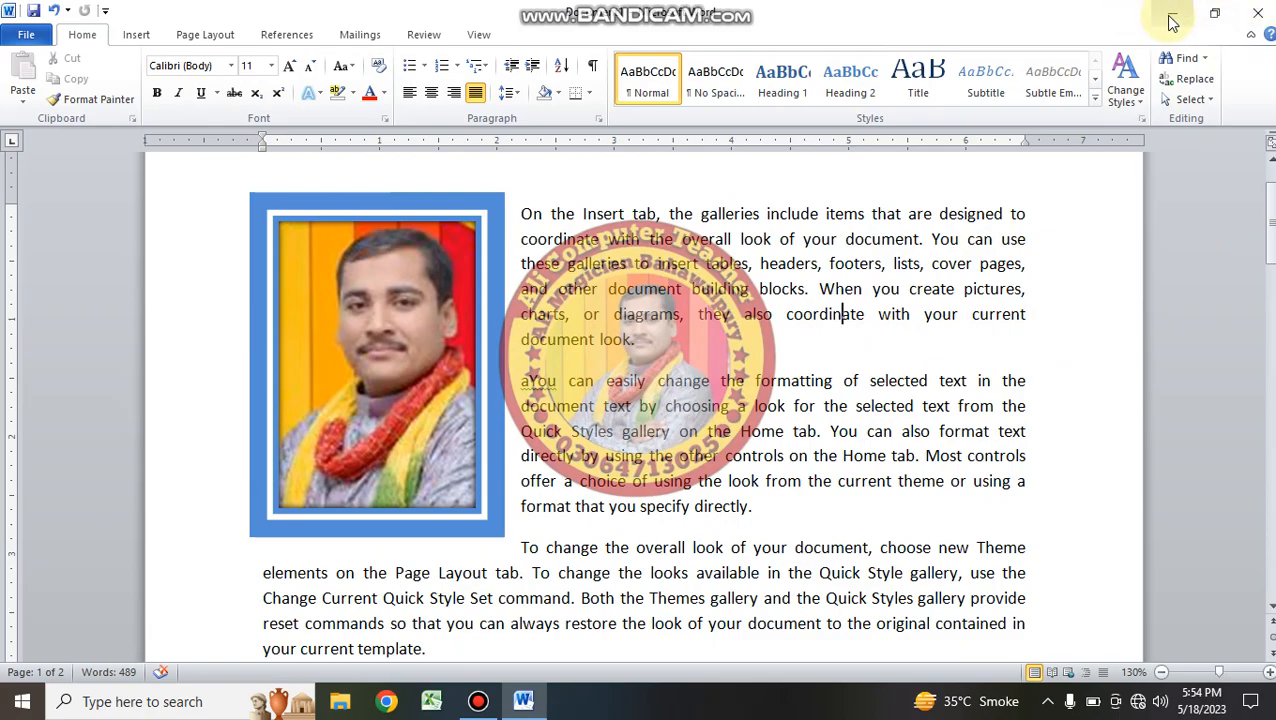